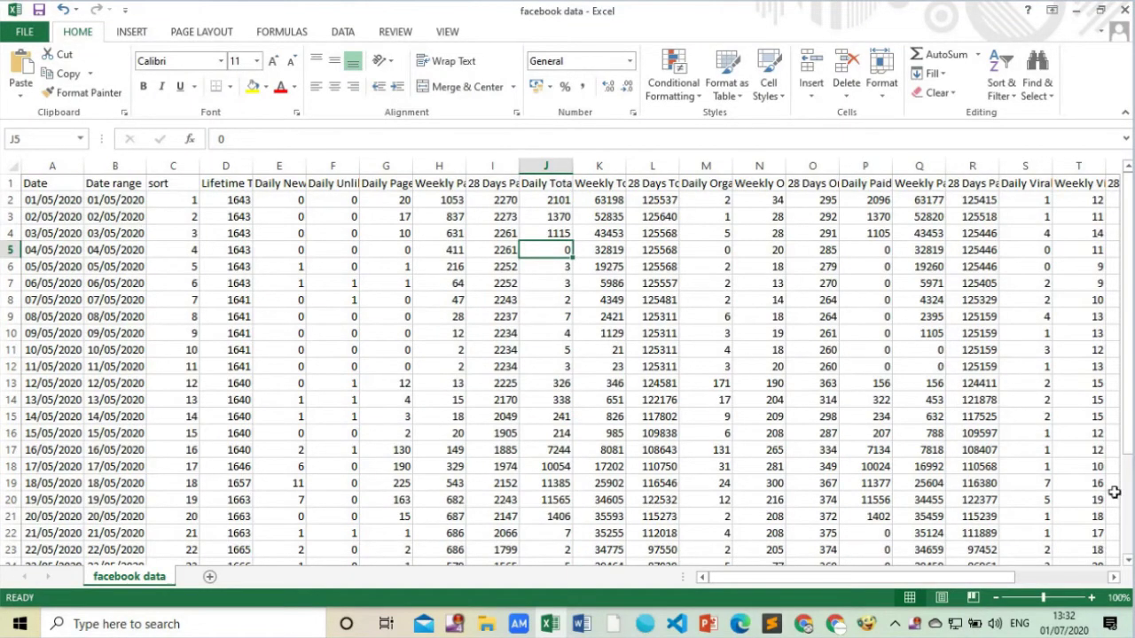
- Scroll through the facebook data sheet, then go to the Facebook Insights export dialog
drag(1128, 244, 1126, 204)
click(1130, 364)
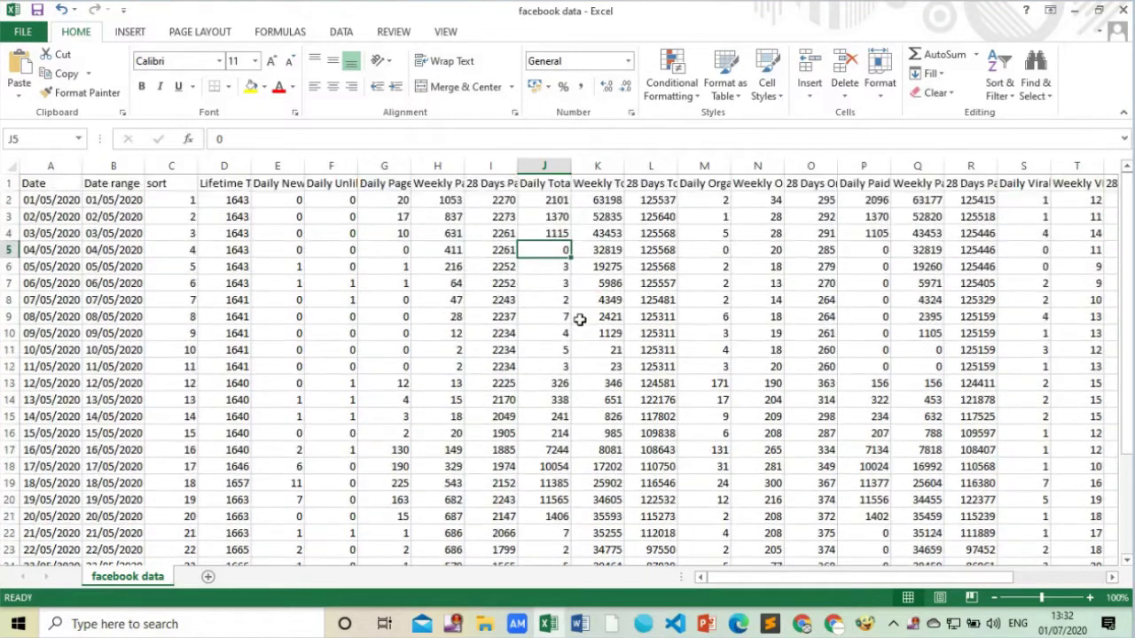
click(834, 623)
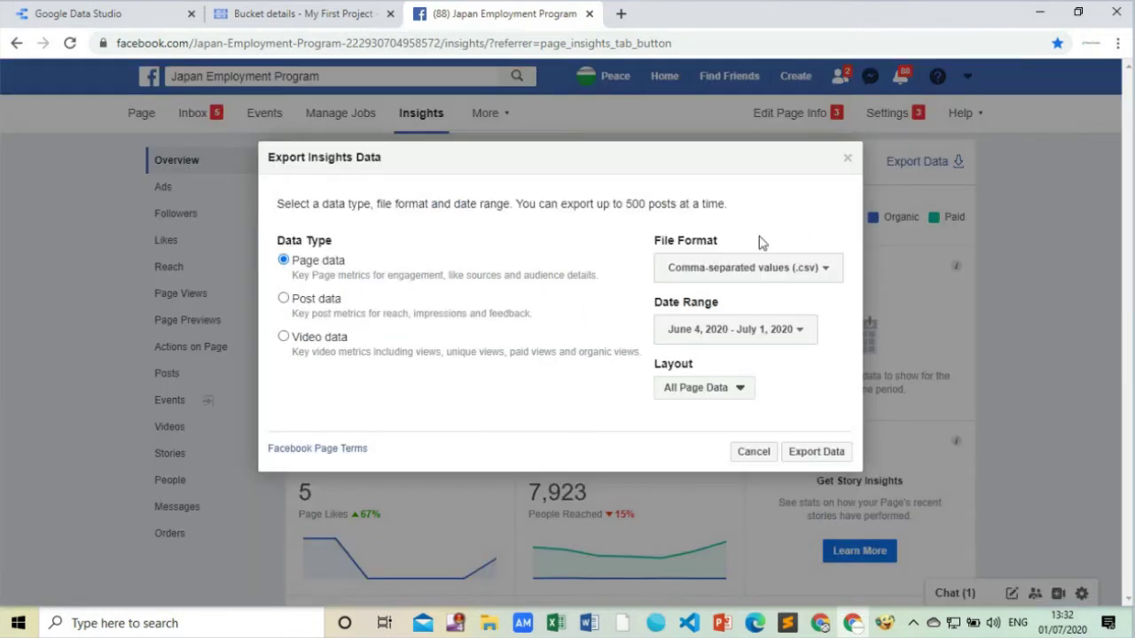
- Set the export to CSV, Last Month, All Page Data, then close it without exporting
click(747, 271)
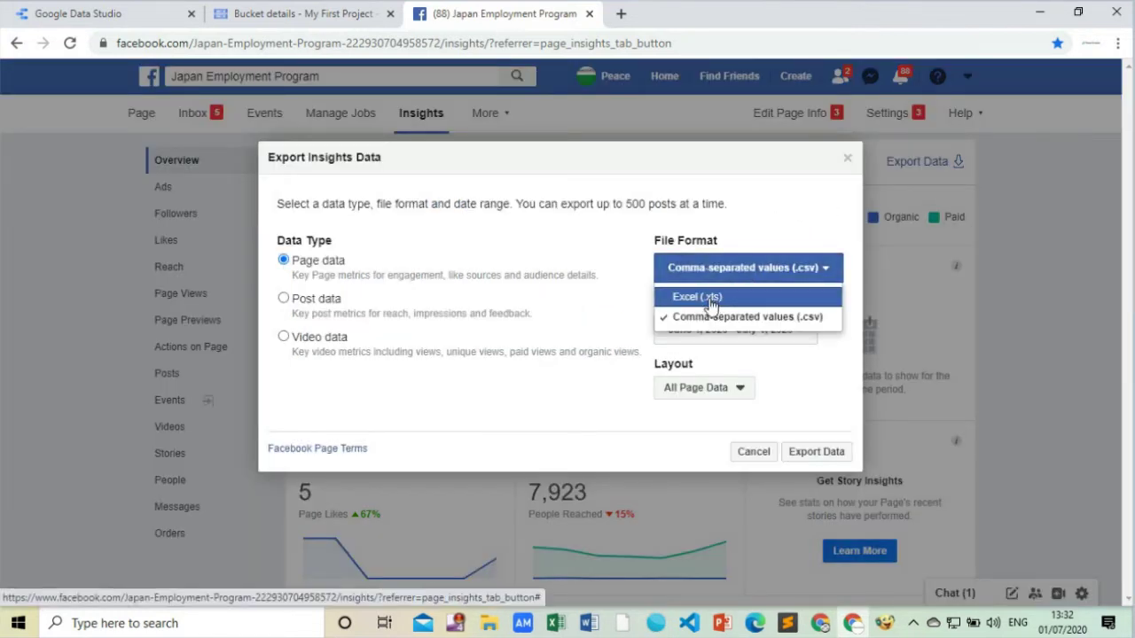
click(710, 300)
click(725, 269)
click(713, 317)
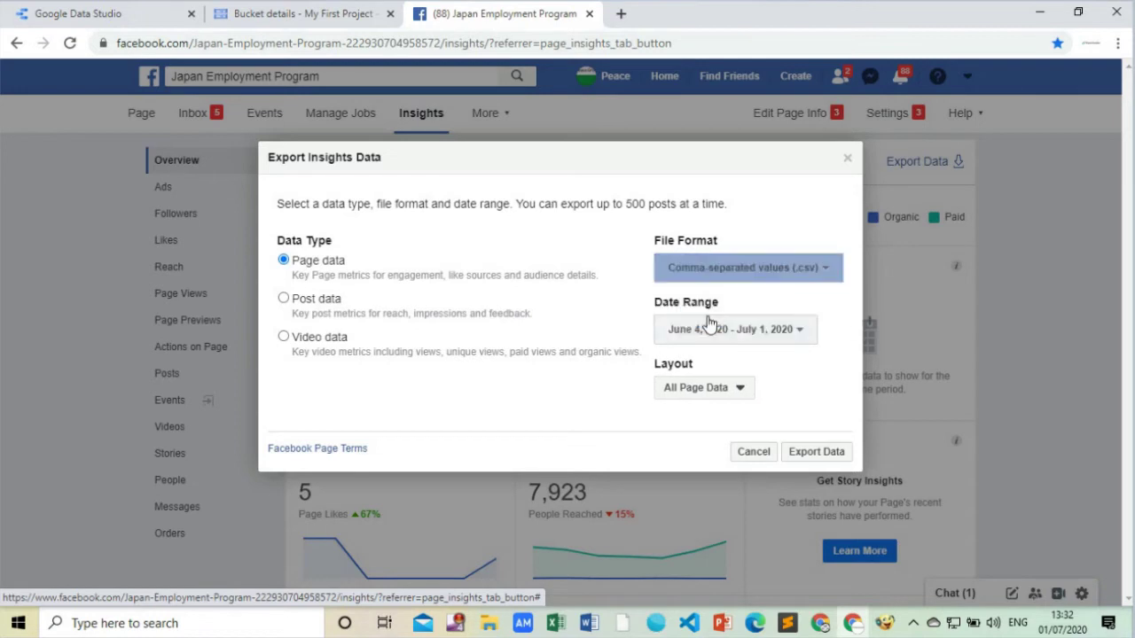
click(698, 329)
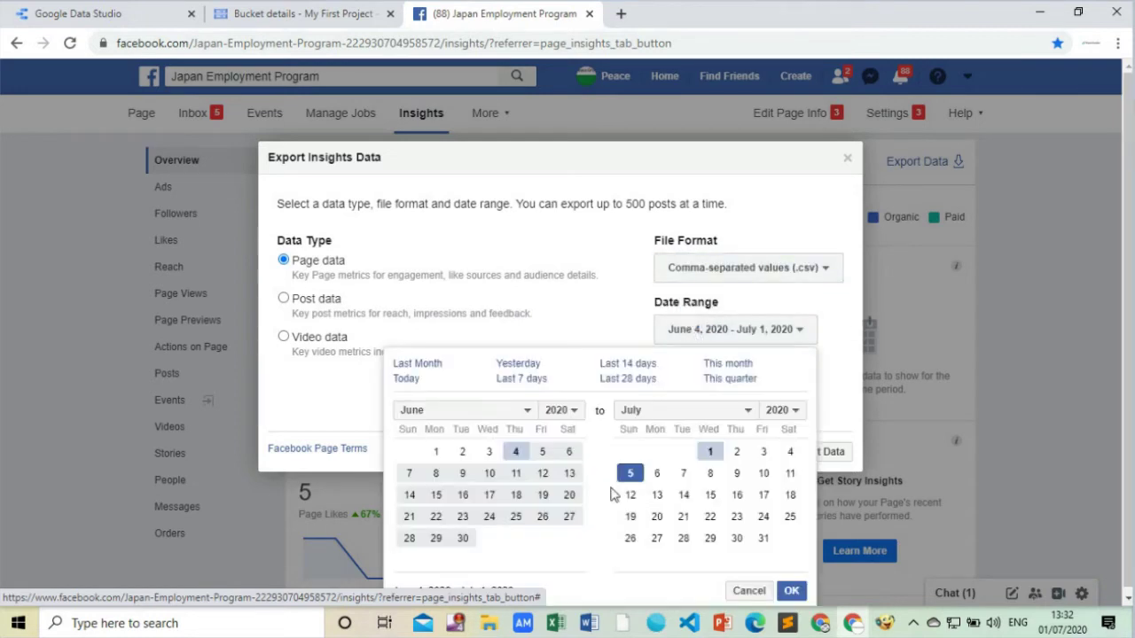
click(414, 364)
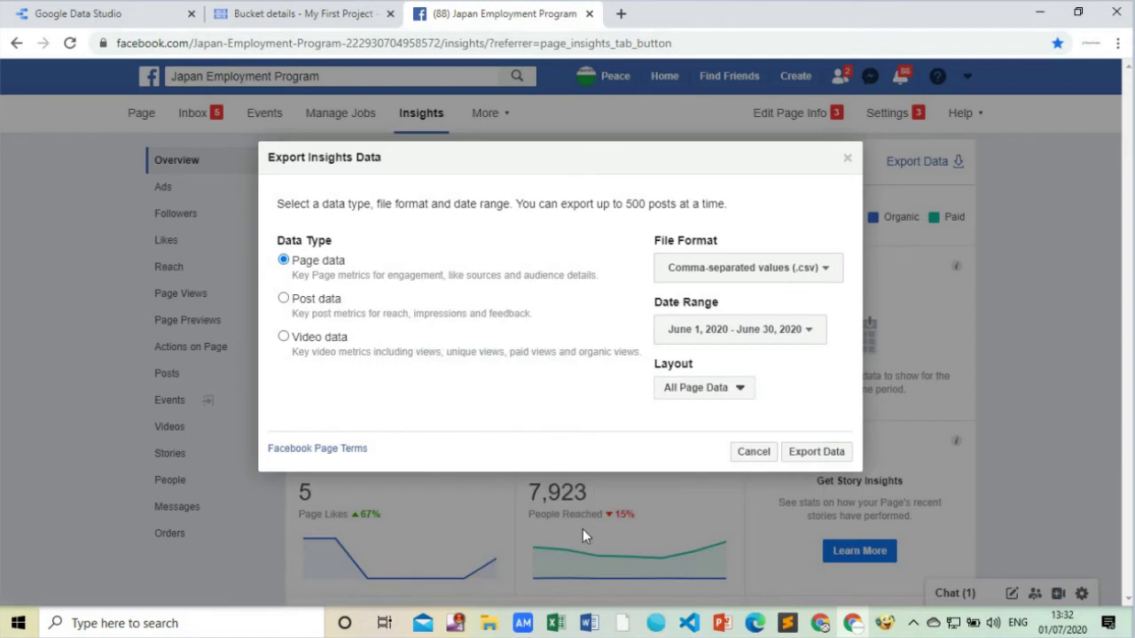
click(716, 332)
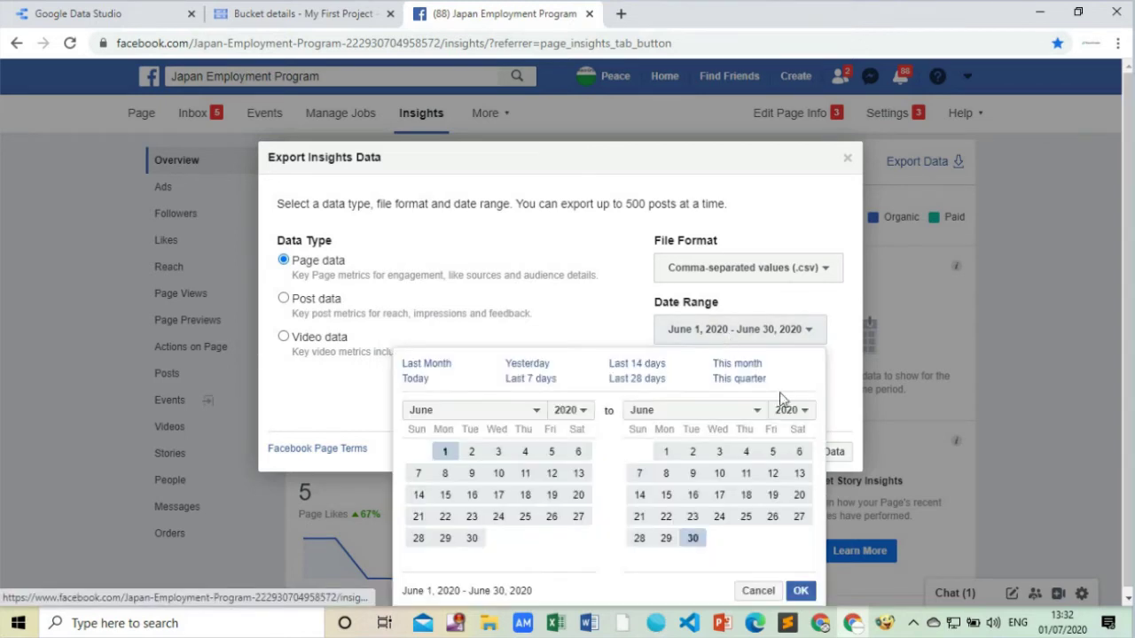
click(414, 364)
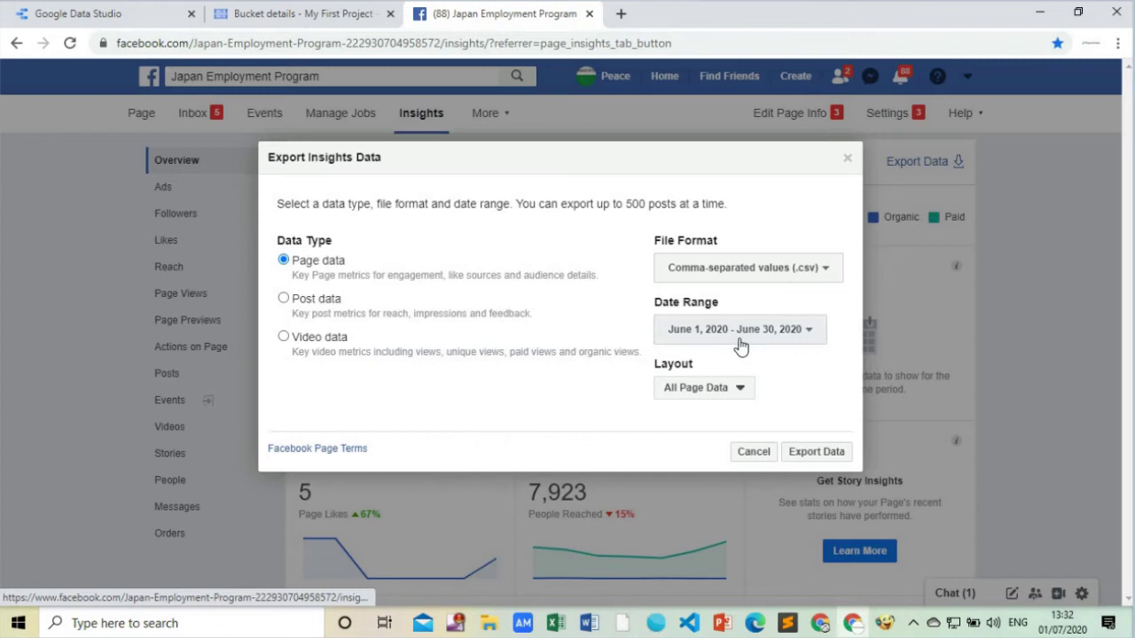
click(735, 390)
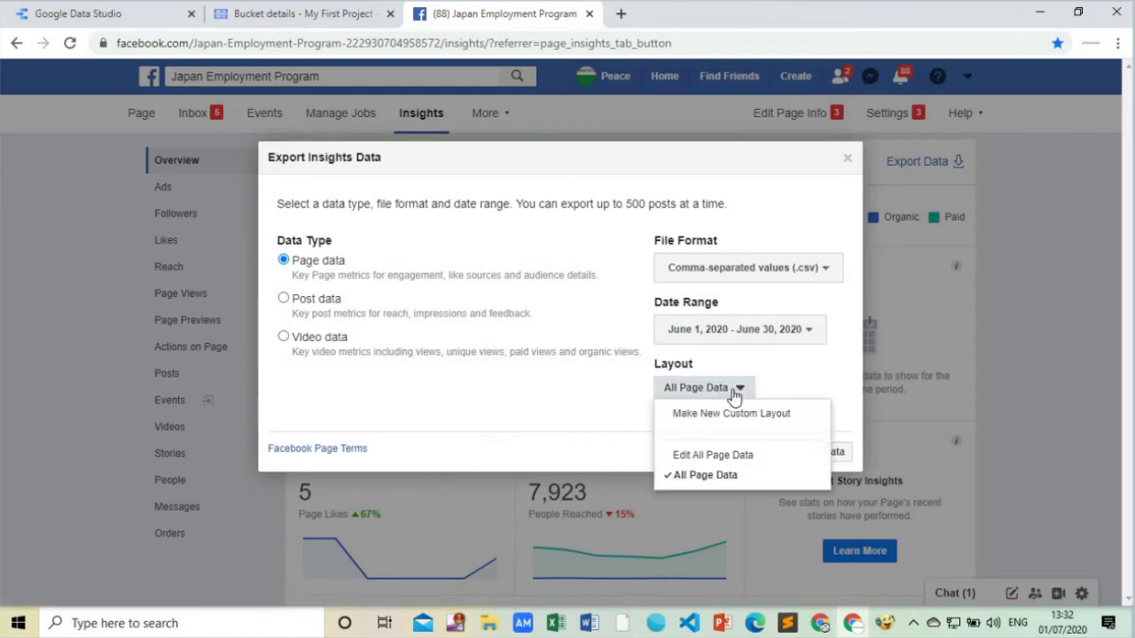
click(735, 392)
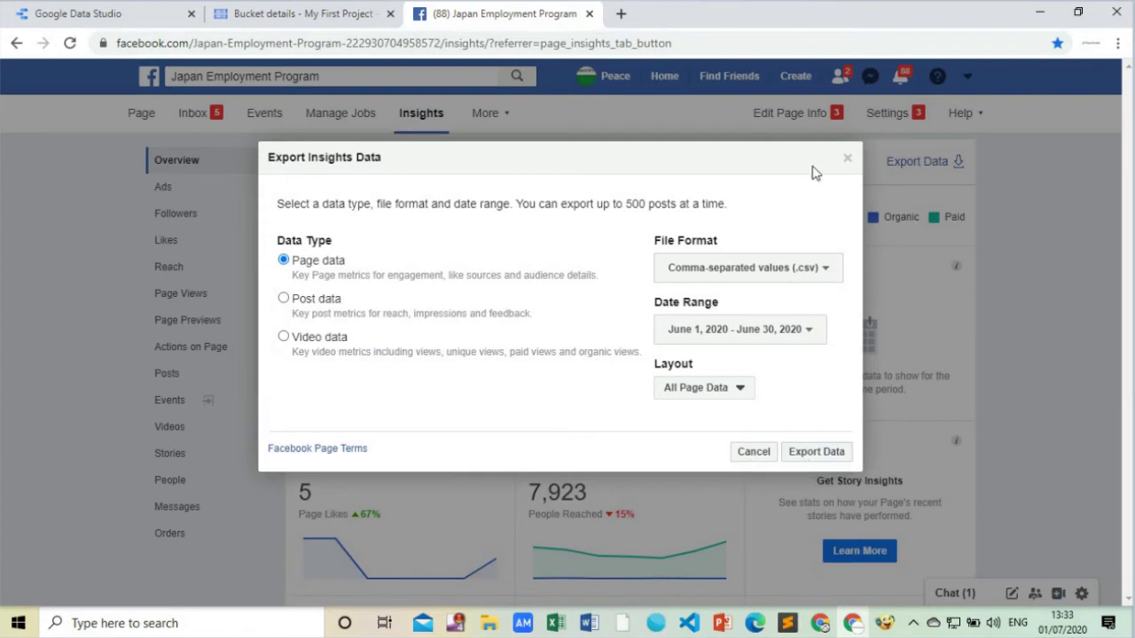
click(847, 161)
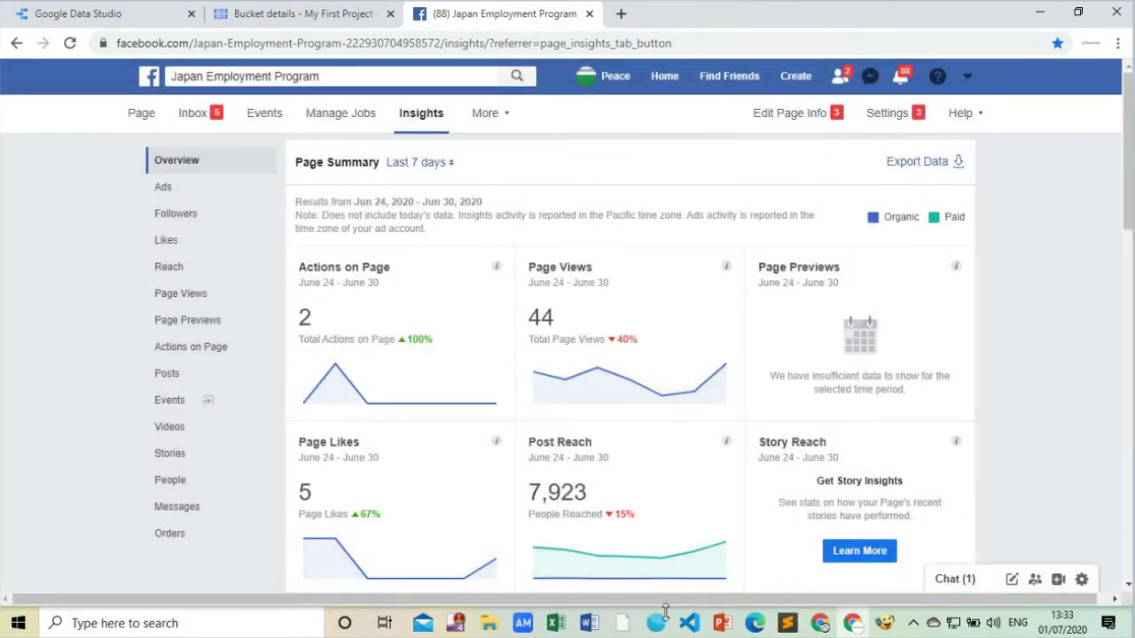
- Check column C's sort numbers and the date in A3, then return to Insights
click(555, 620)
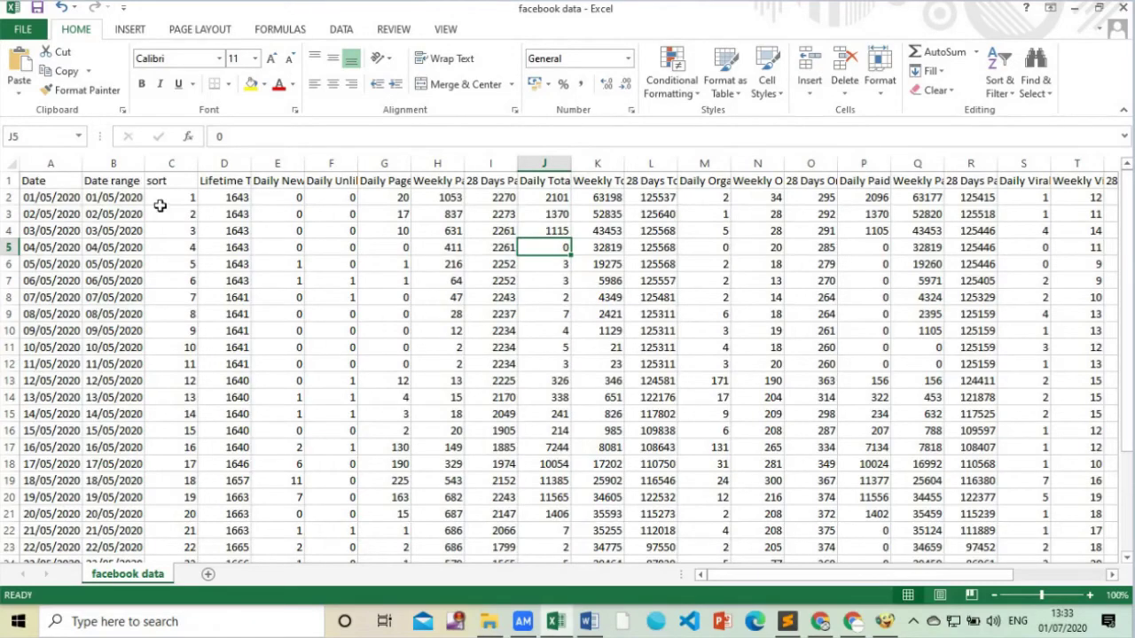
drag(164, 180, 173, 537)
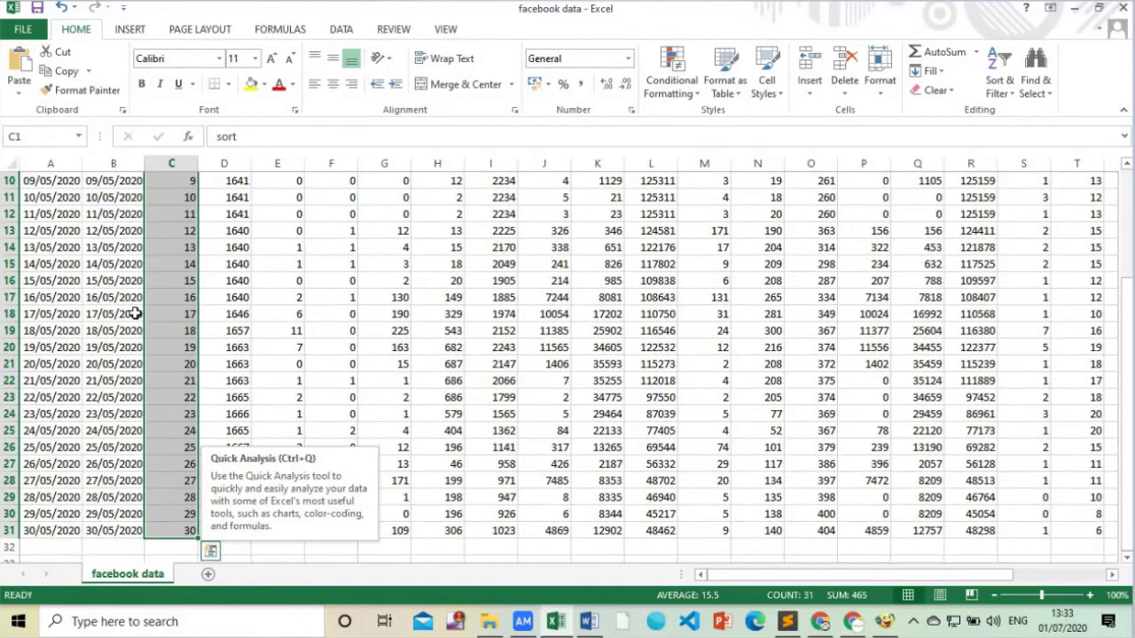
scroll(177, 240, up, 3)
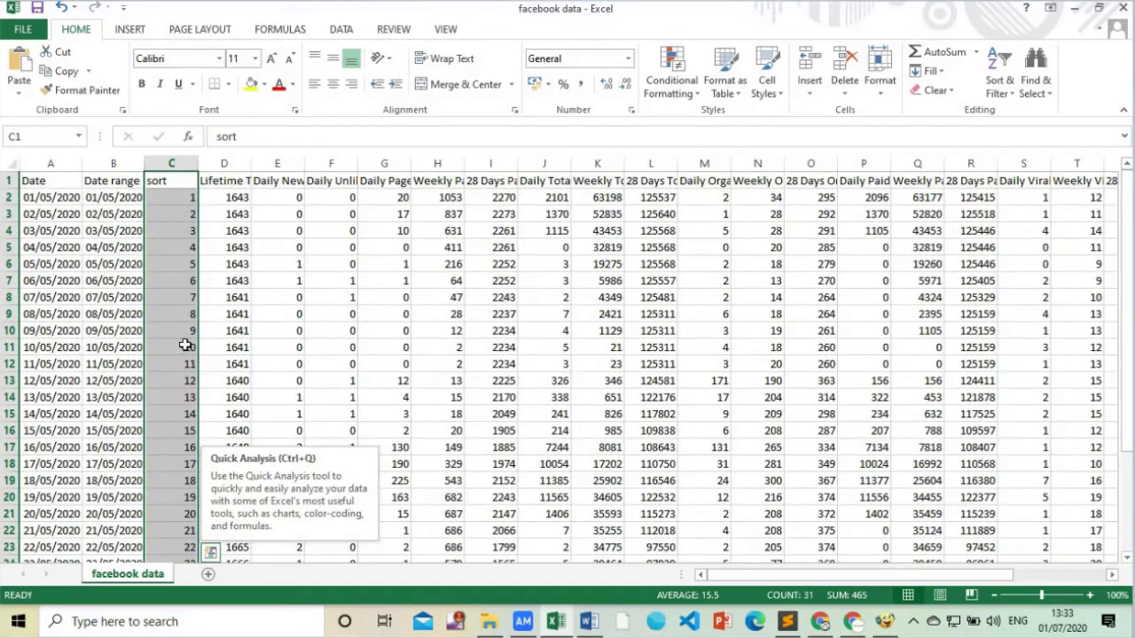
click(172, 232)
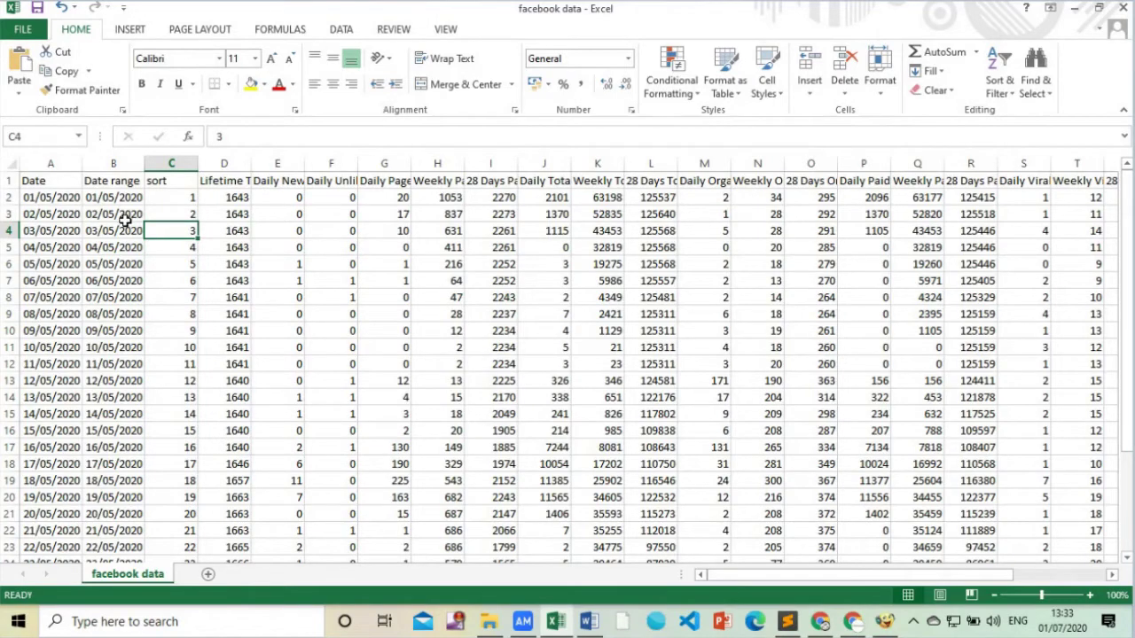
click(50, 214)
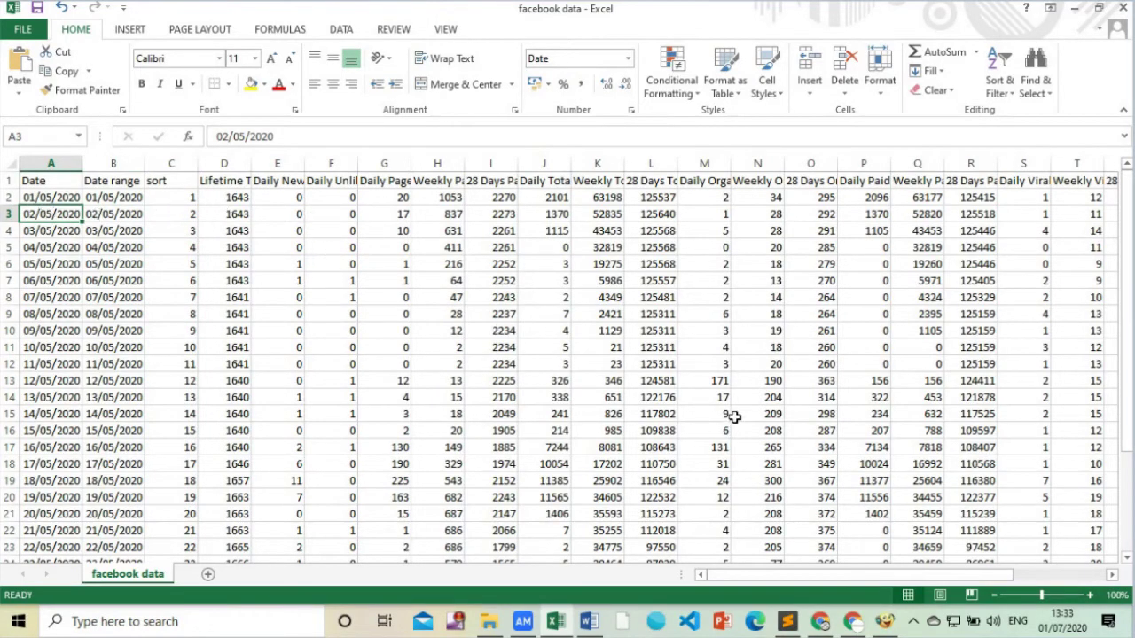
click(855, 622)
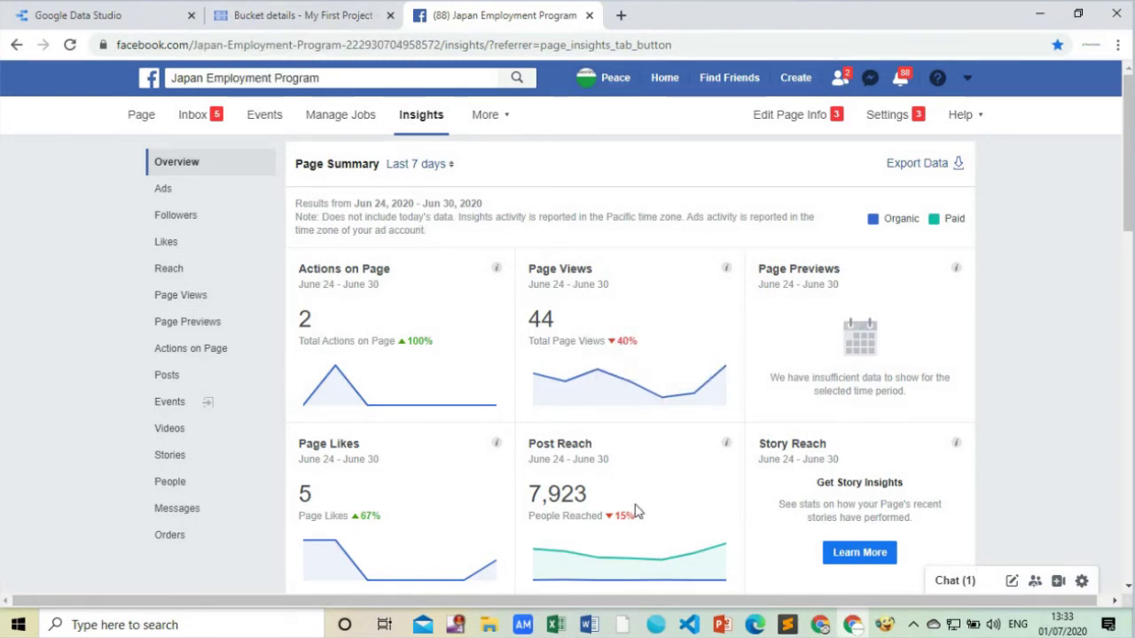
- Maximize Sublime Text and review manifest.json, myViz.json and myViz.css
key(alt+Tab)
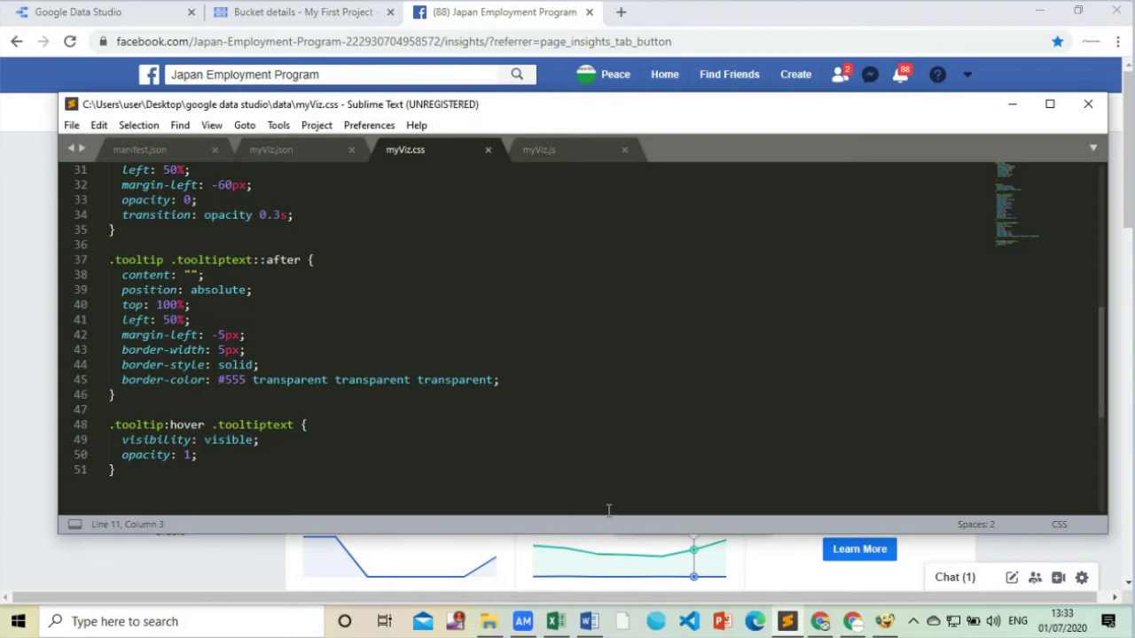
click(1049, 104)
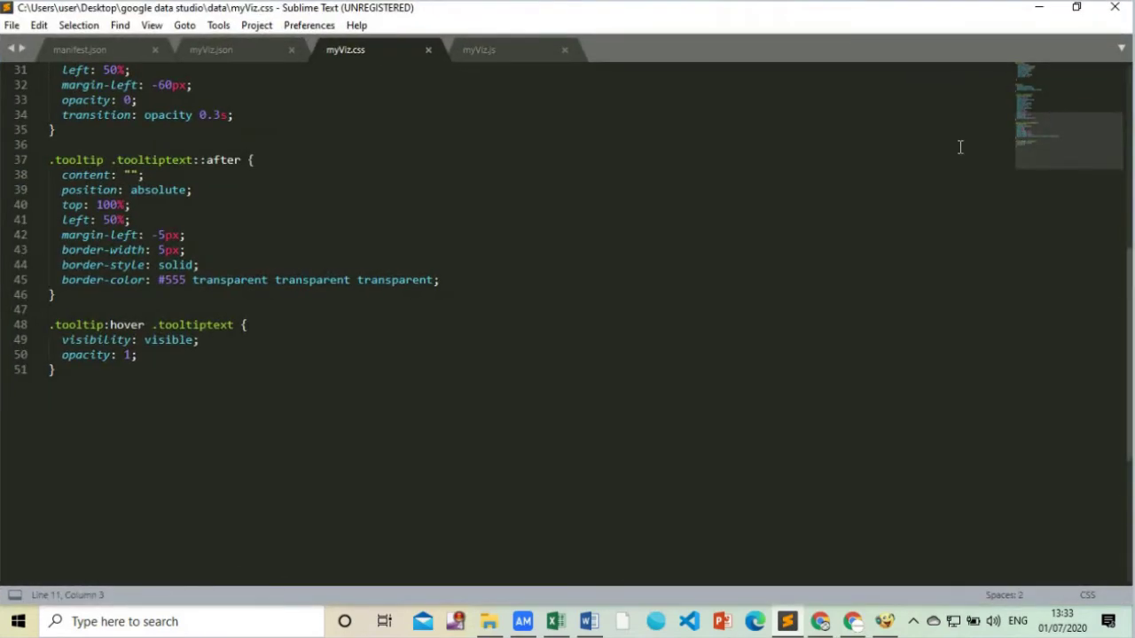
click(92, 52)
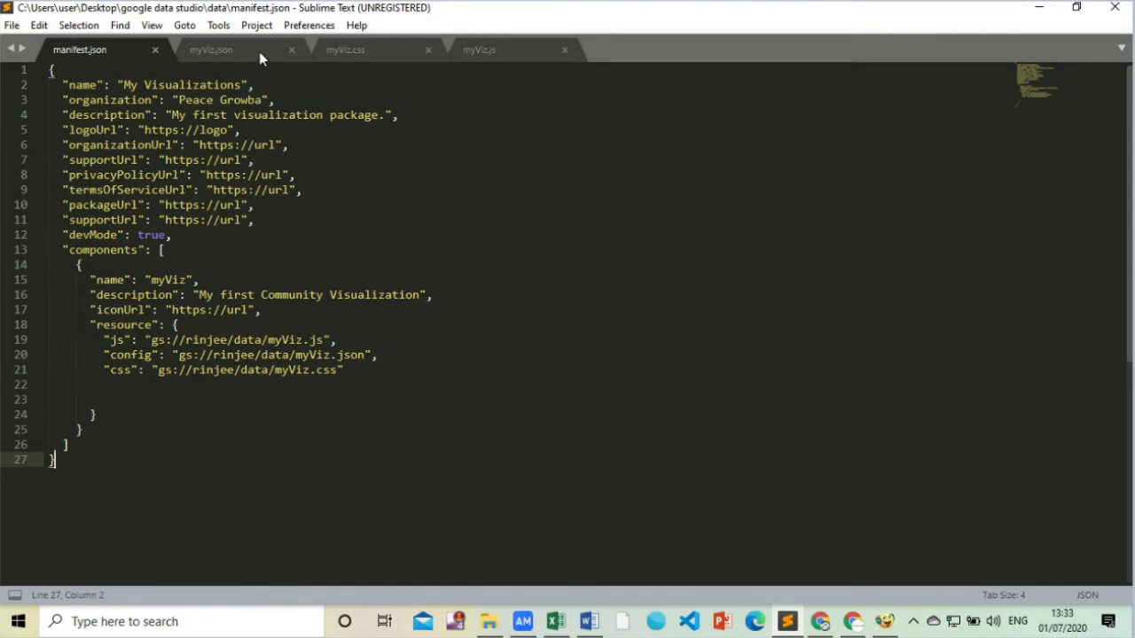
click(217, 51)
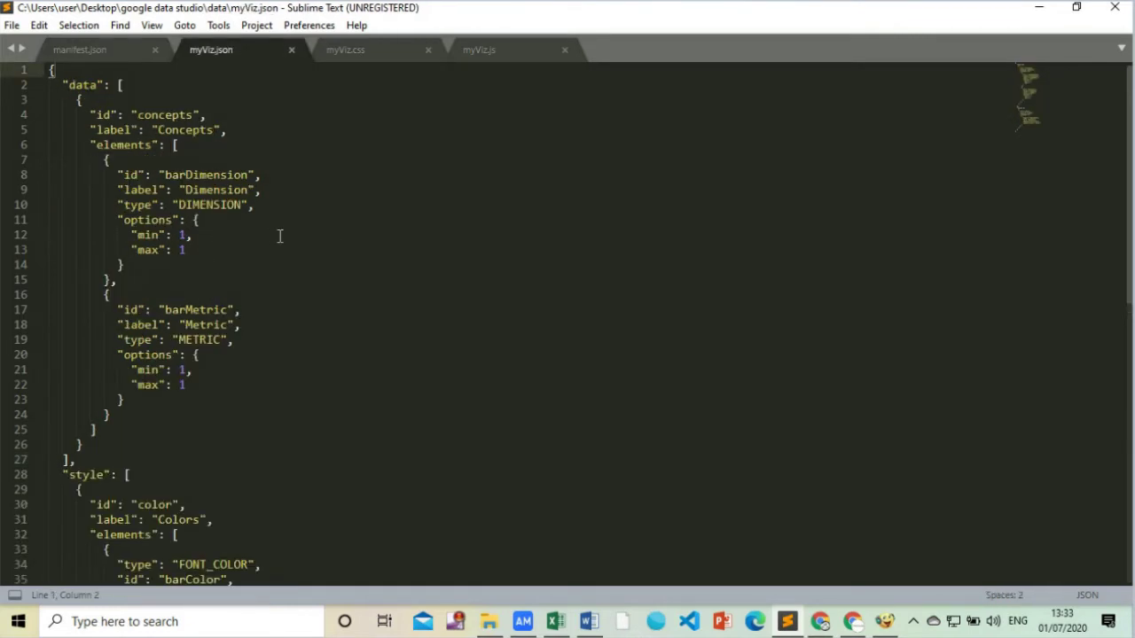
click(389, 52)
scroll(316, 292, up, 5)
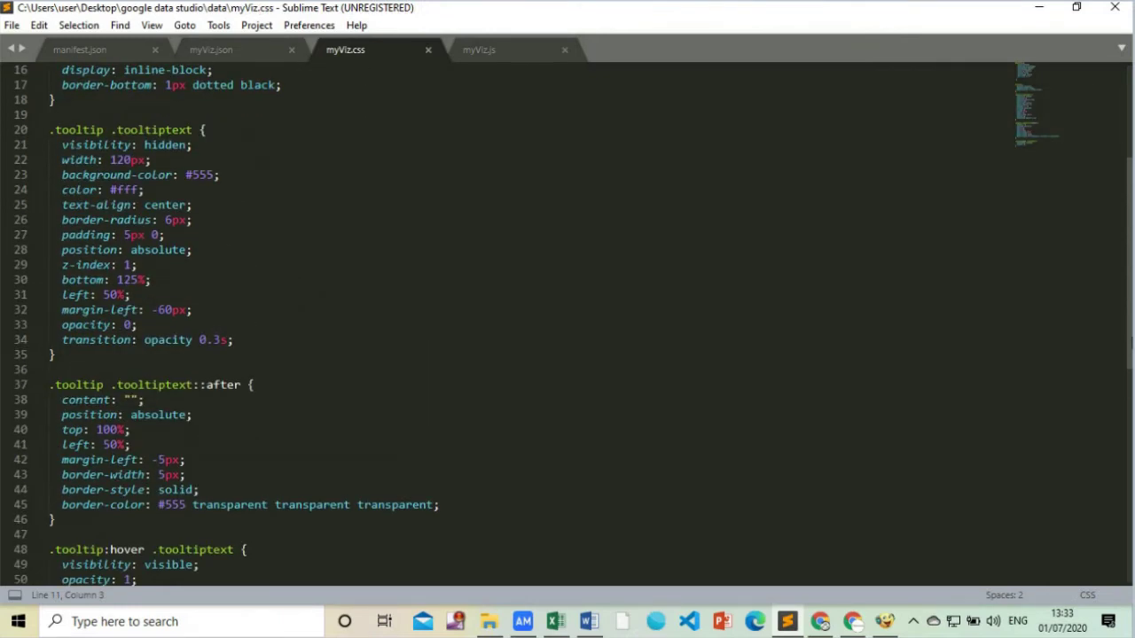
scroll(1120, 344, up, 5)
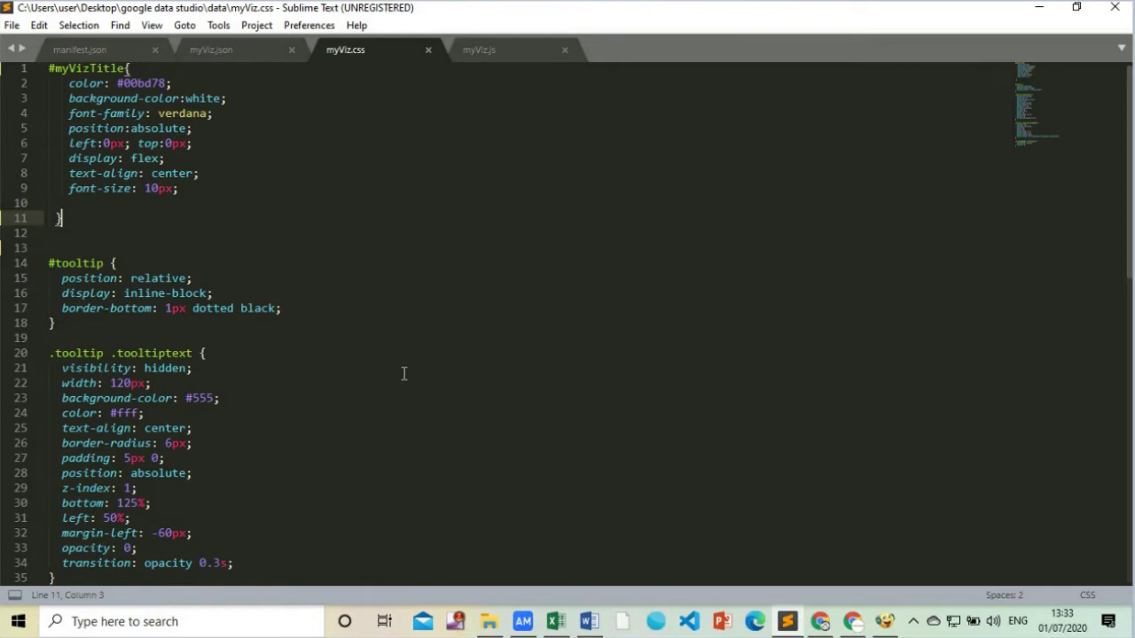
scroll(403, 374, down, 2)
scroll(403, 374, down, 1)
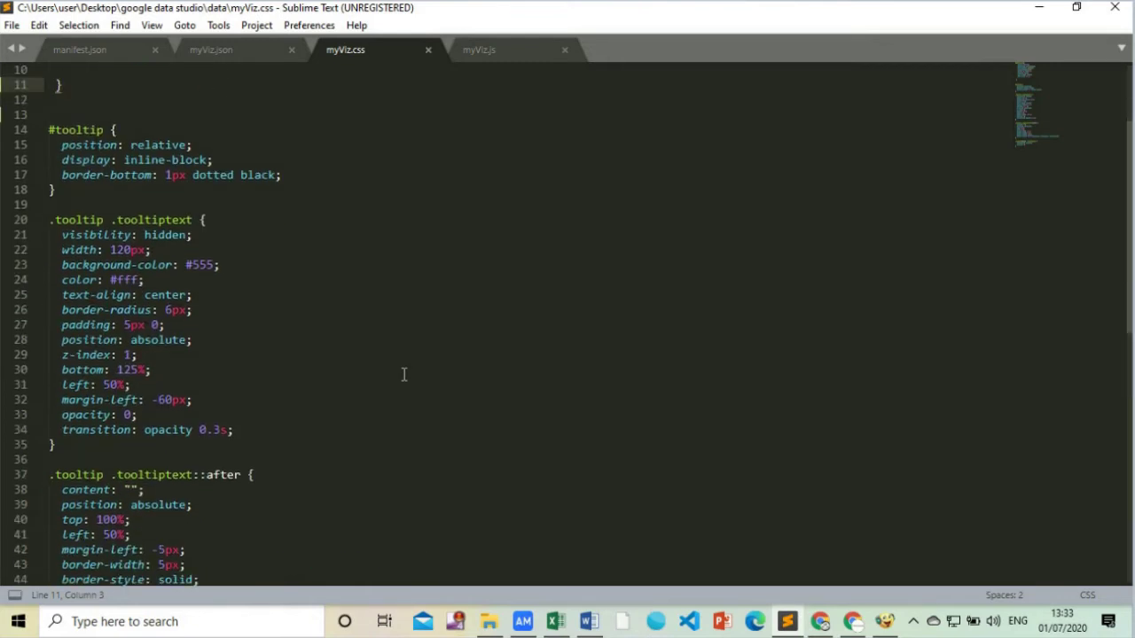
scroll(404, 372, up, 3)
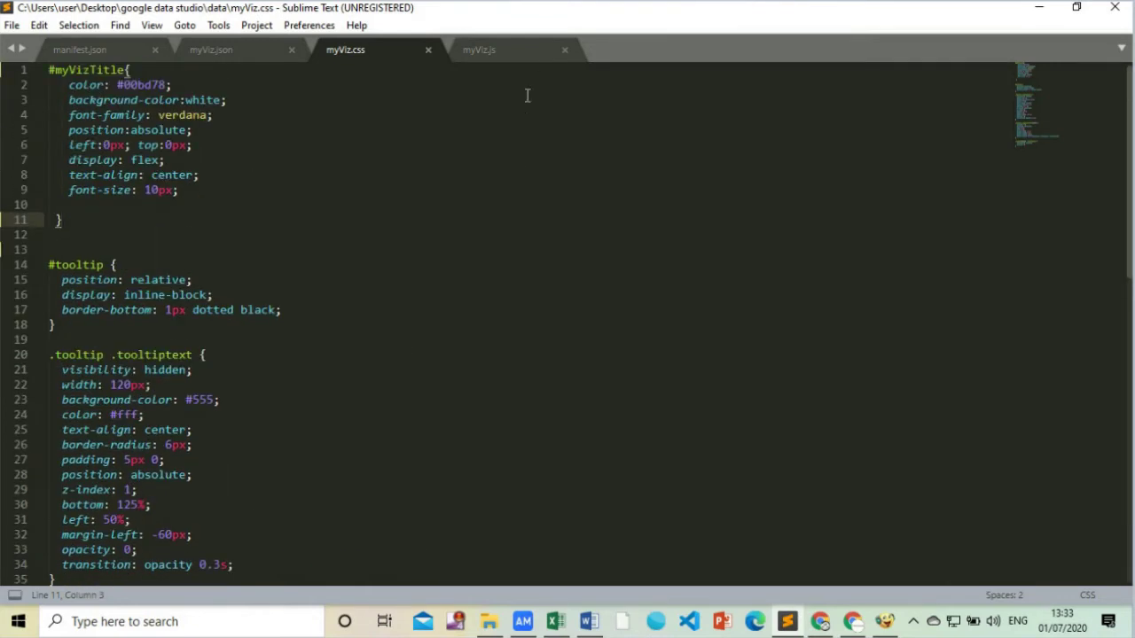
- Scroll through myViz.js, then minimize Sublime Text to reveal the browser
click(528, 54)
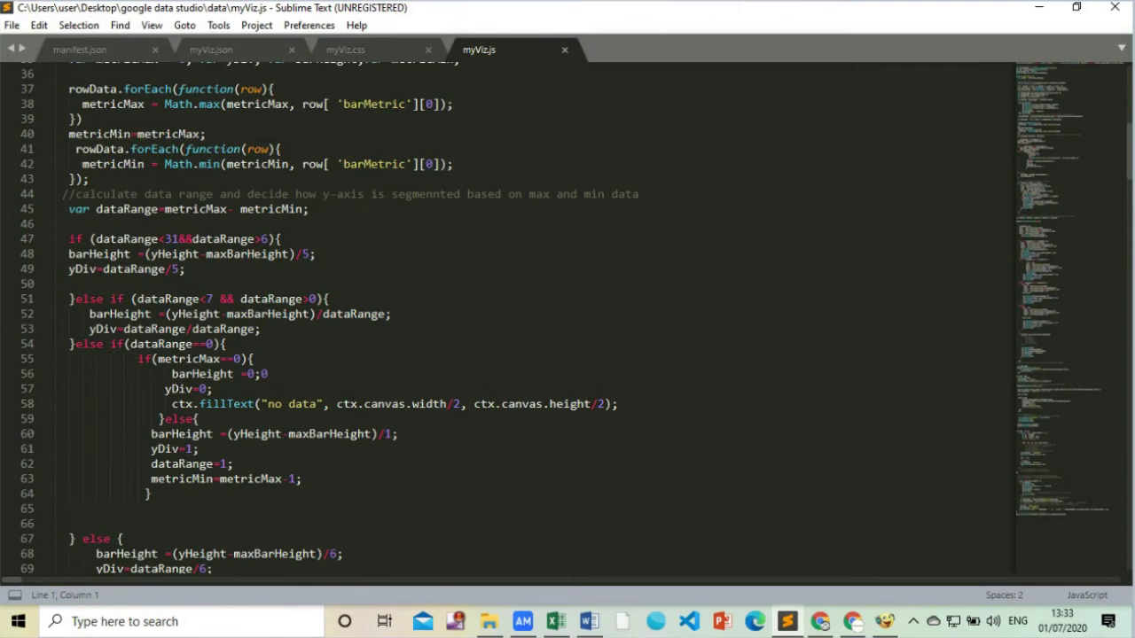
scroll(532, 319, up, 12)
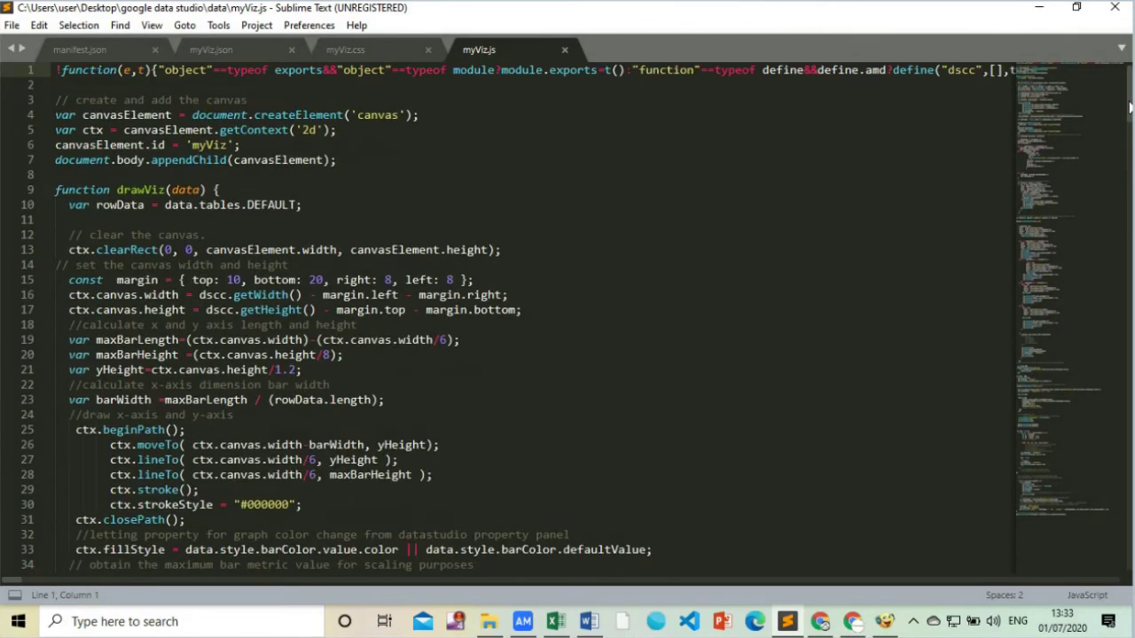
scroll(532, 319, down, 6)
scroll(532, 319, down, 20)
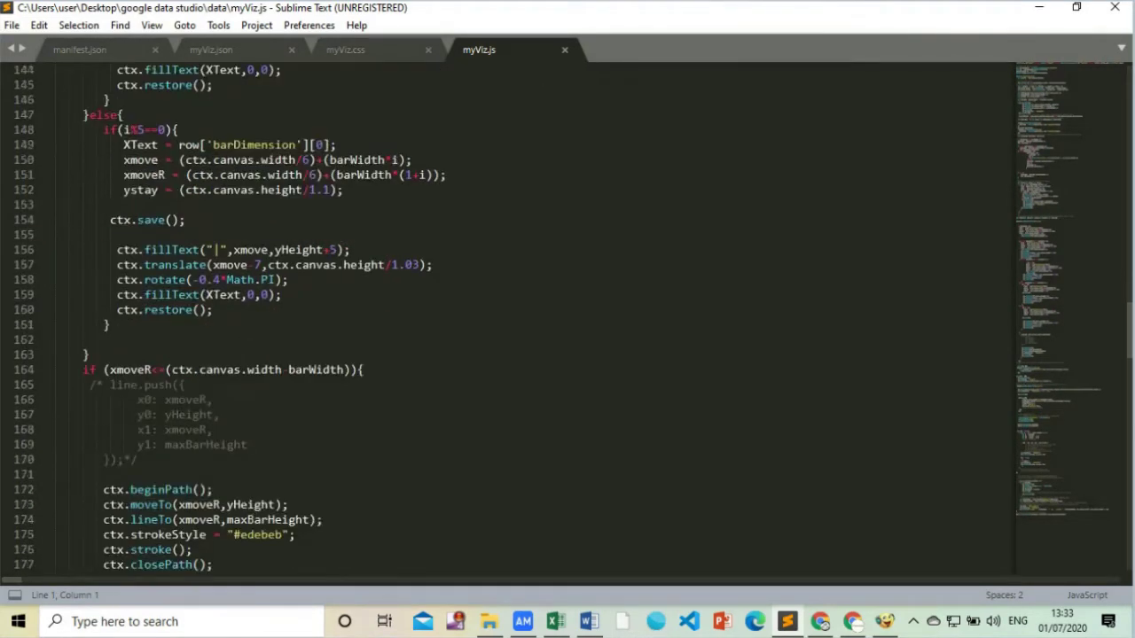
scroll(972, 346, down, 6)
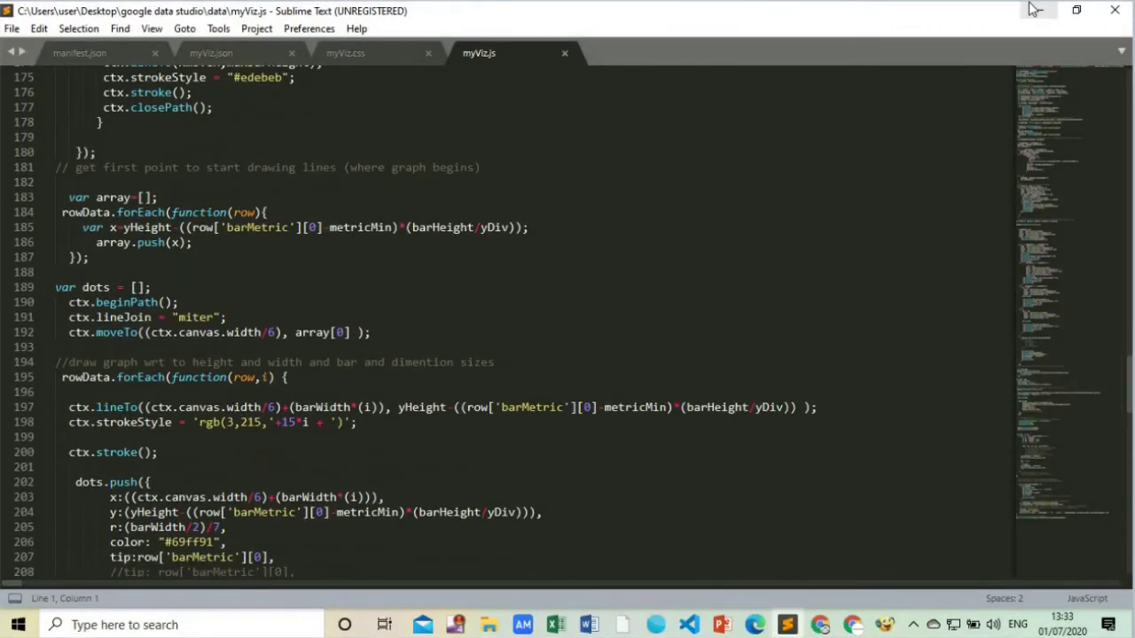
click(1033, 10)
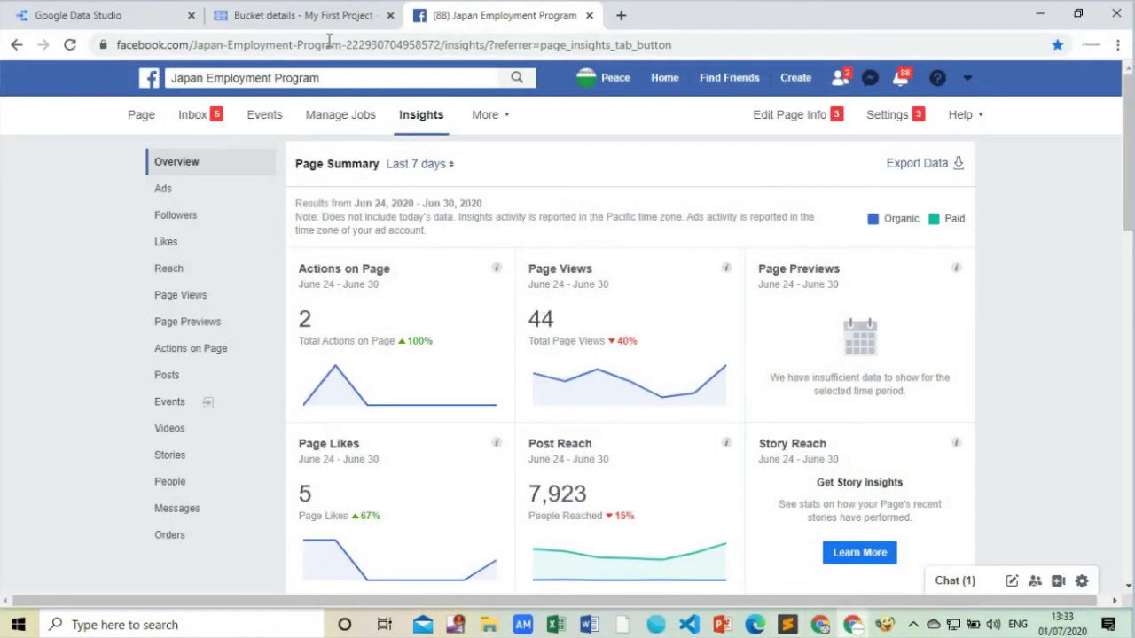
- On the rinjee bucket details page, highlight the list of uploaded data files
click(321, 11)
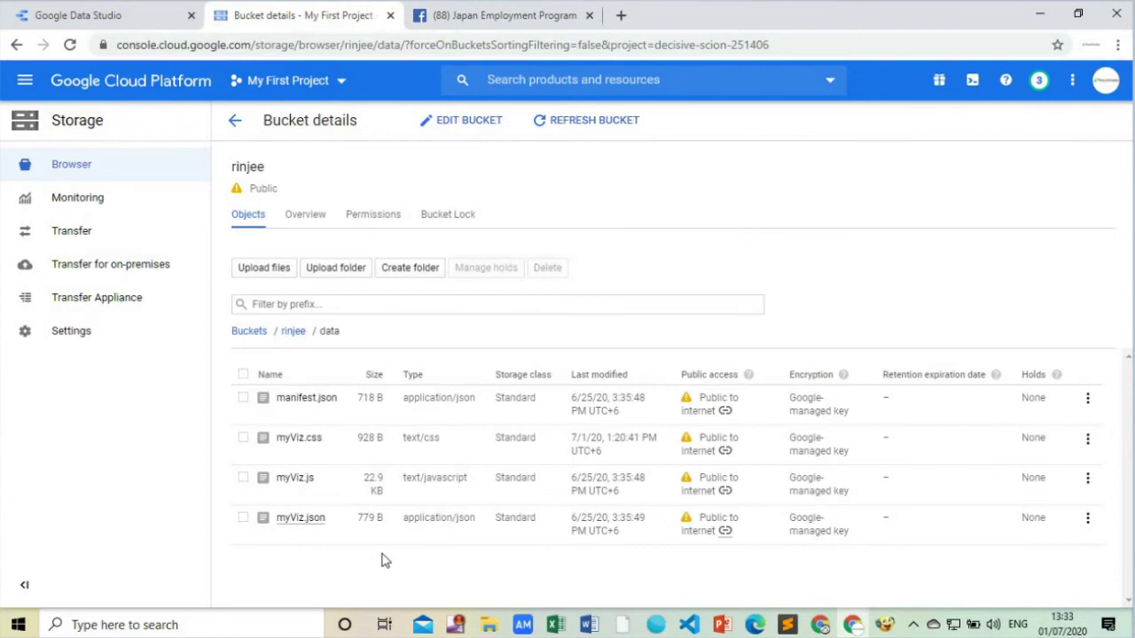
drag(264, 359, 299, 533)
click(328, 546)
drag(264, 359, 417, 540)
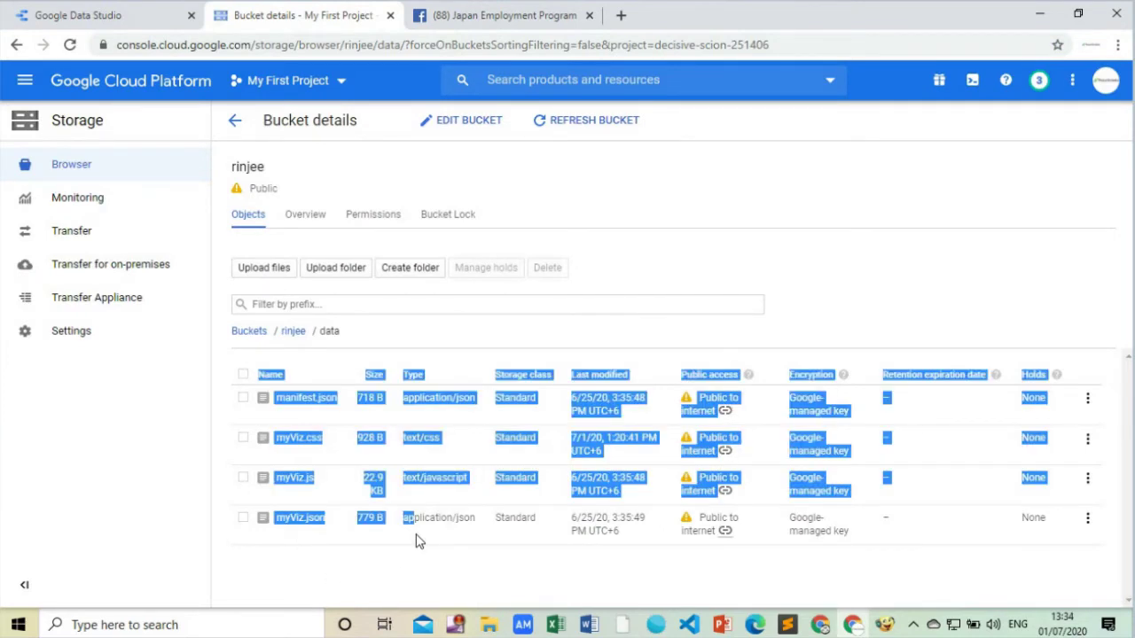
- Tick myViz.json and another bucket file, then return to the Data Studio home page
click(243, 518)
click(243, 520)
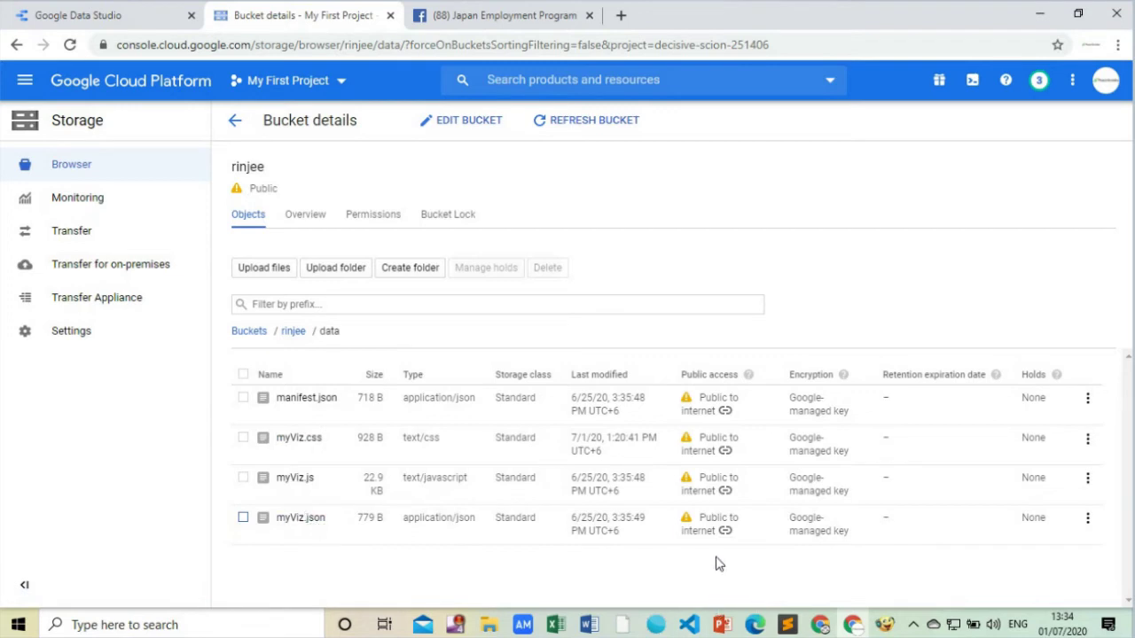
click(716, 523)
click(722, 483)
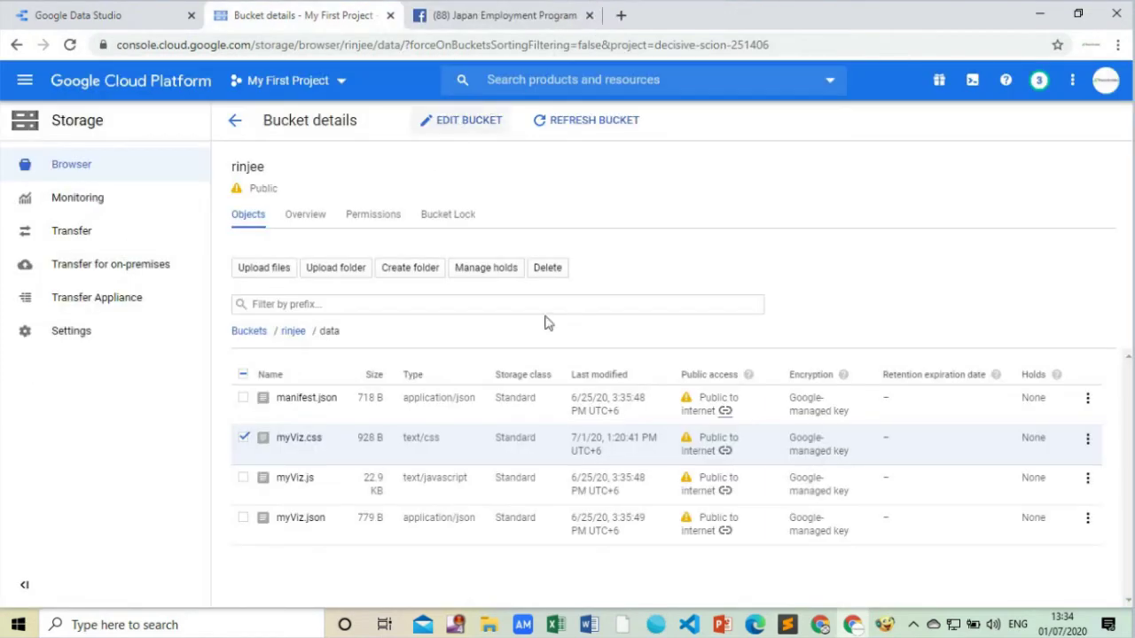
click(124, 9)
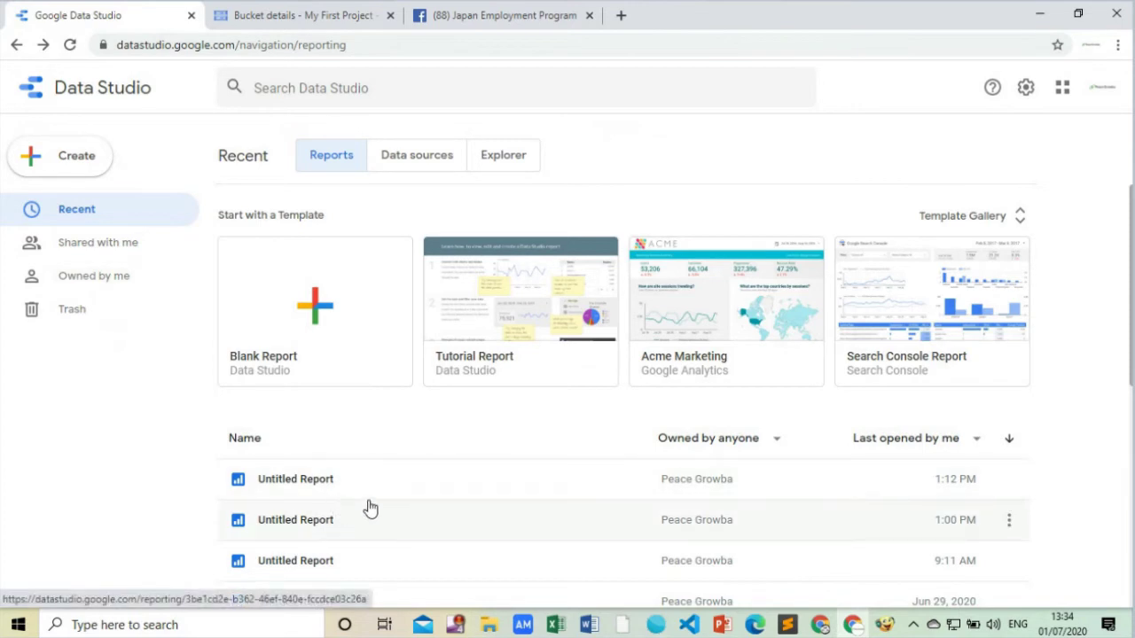
- Create a data source with the File Upload connector and open its upload file chooser
click(42, 148)
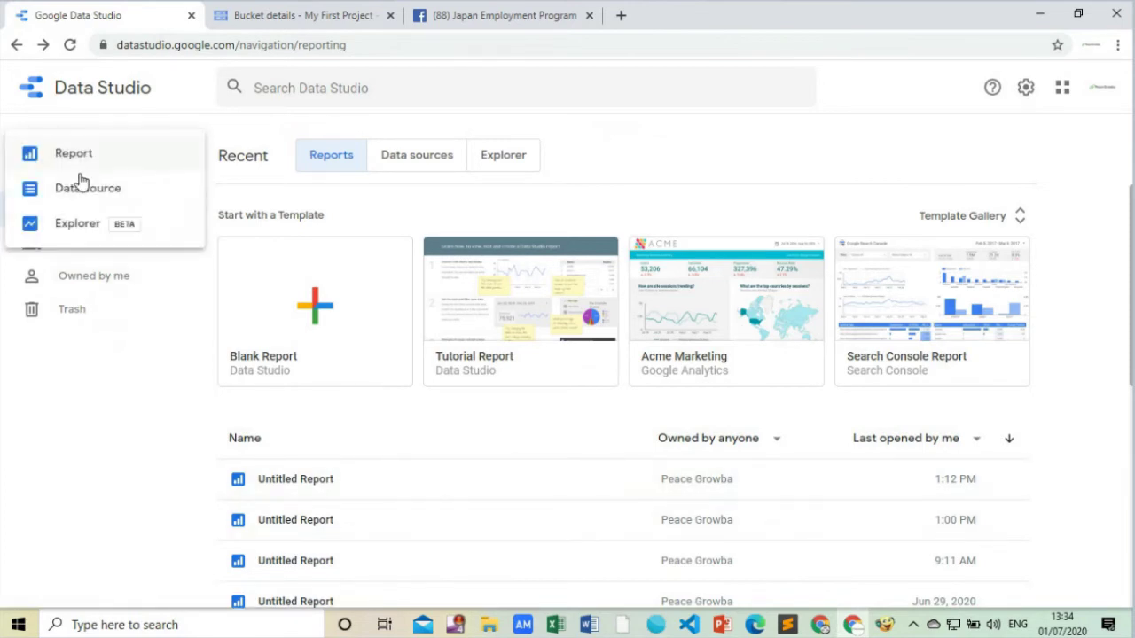
click(78, 186)
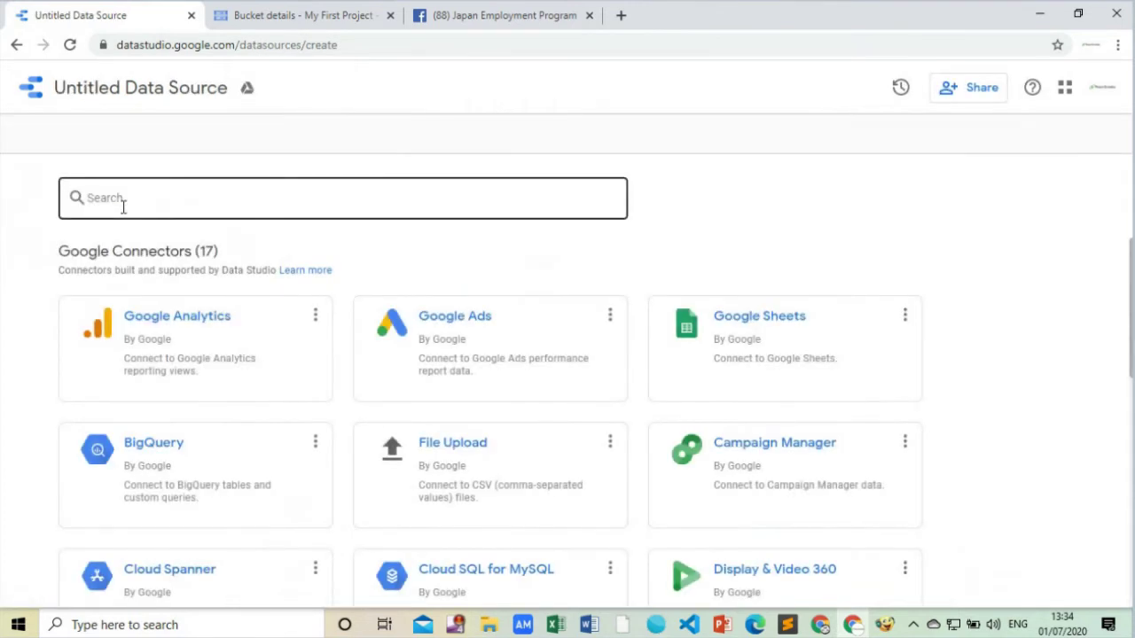
click(445, 449)
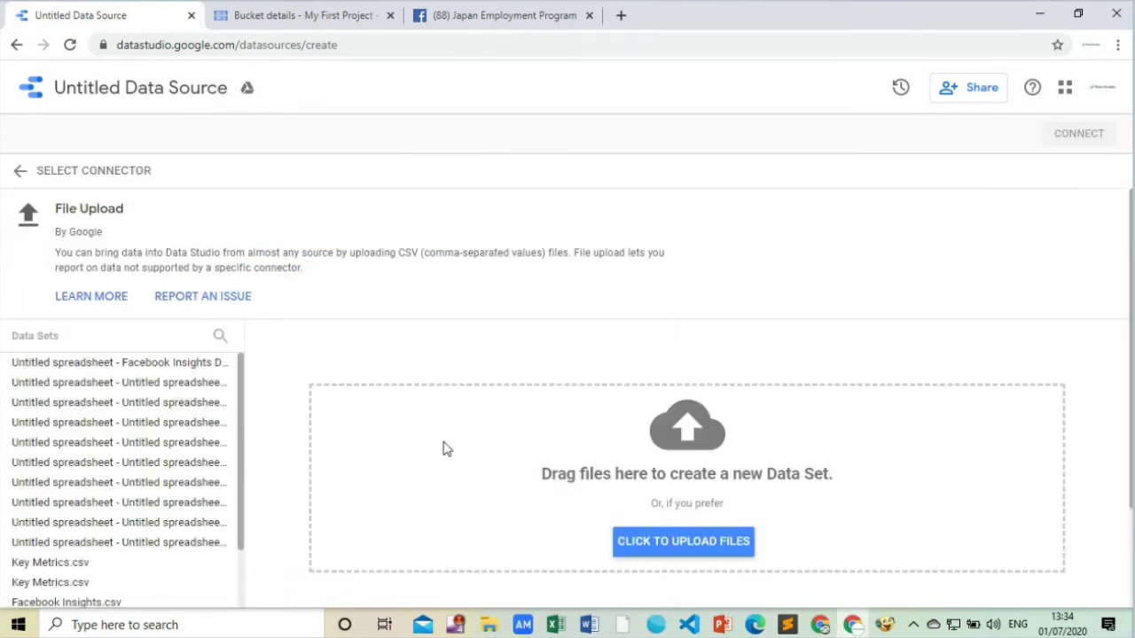
click(710, 543)
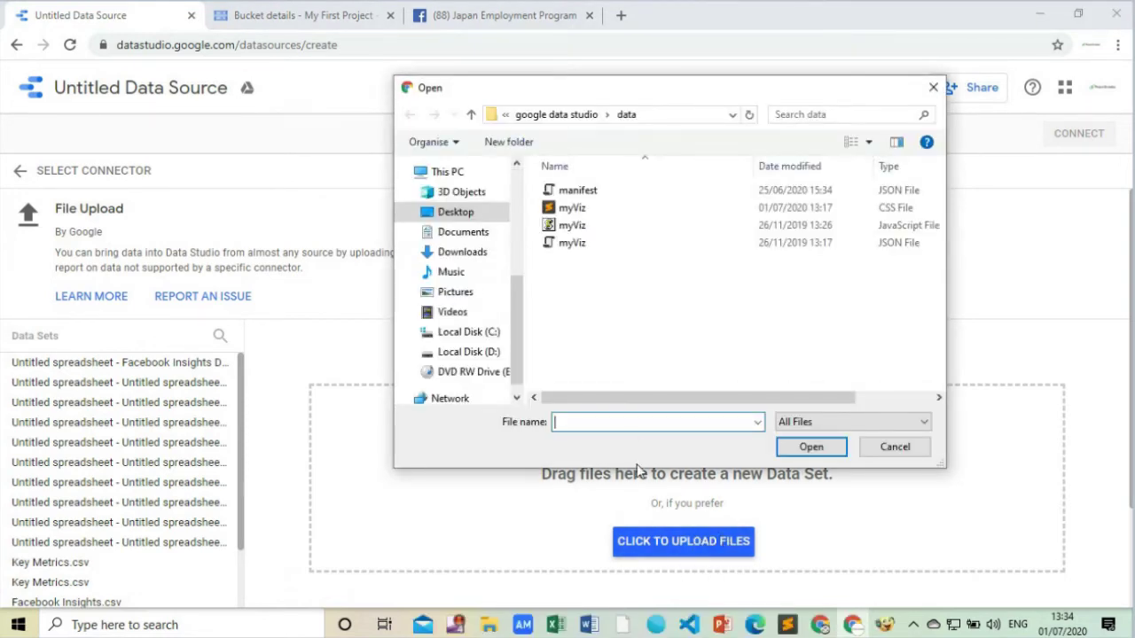
- In File Explorer, browse Desktop > google data studio > file and select facebook data
click(490, 624)
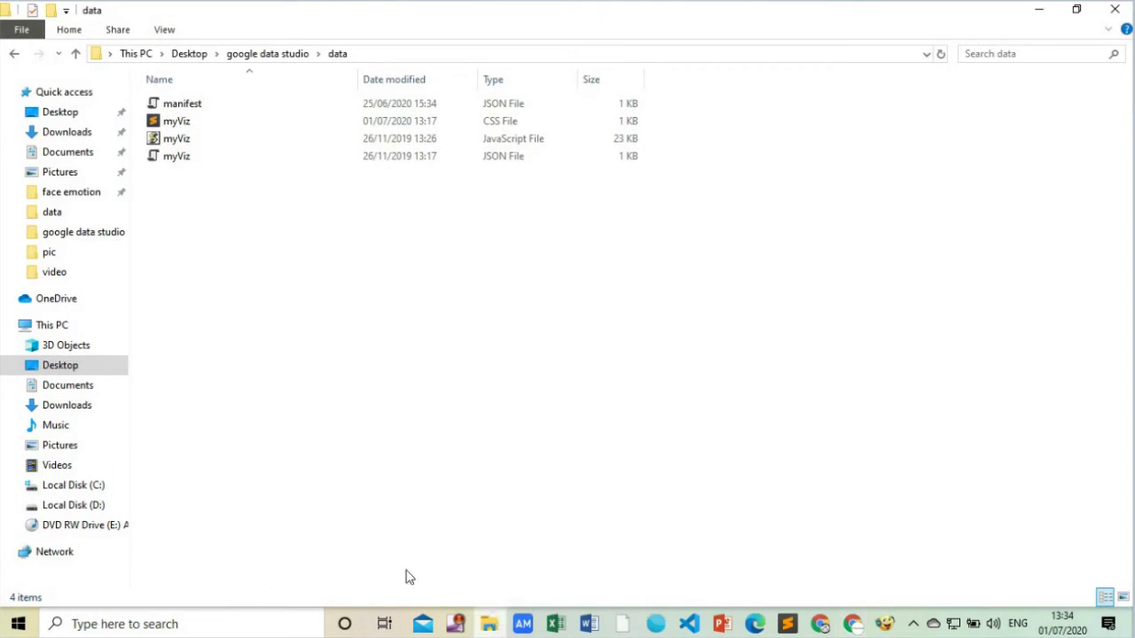
click(190, 53)
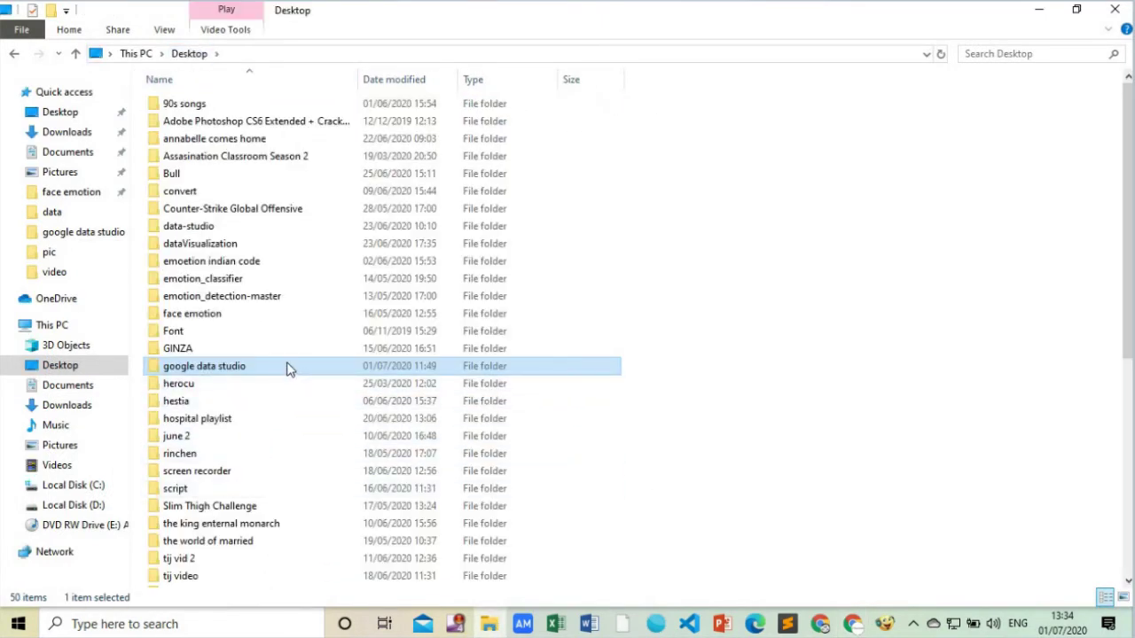
double_click(286, 369)
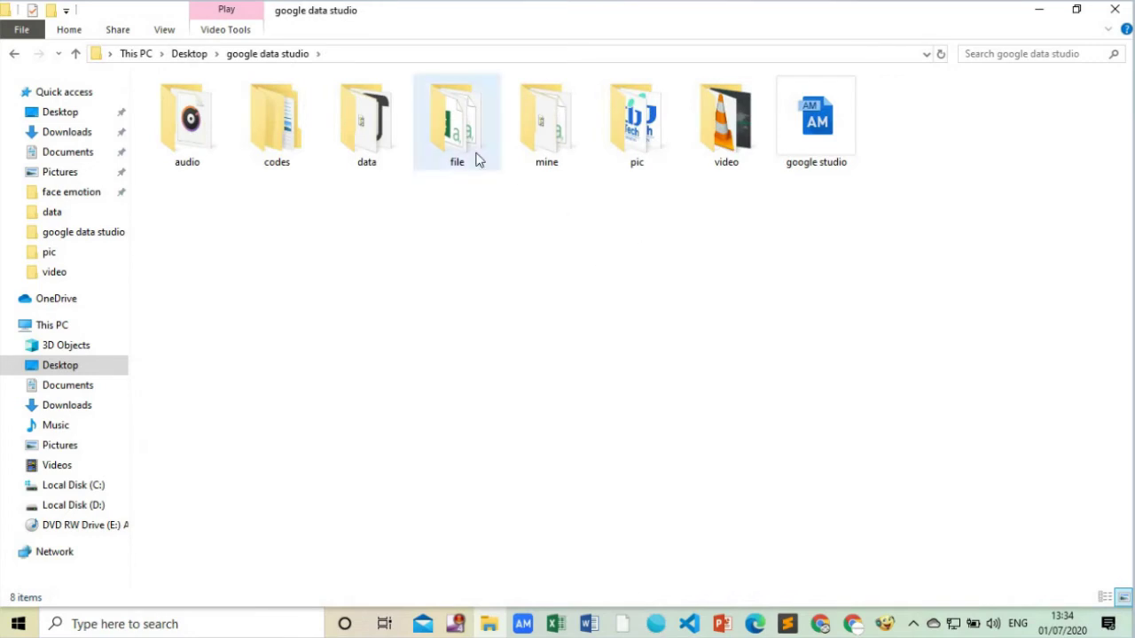
double_click(385, 145)
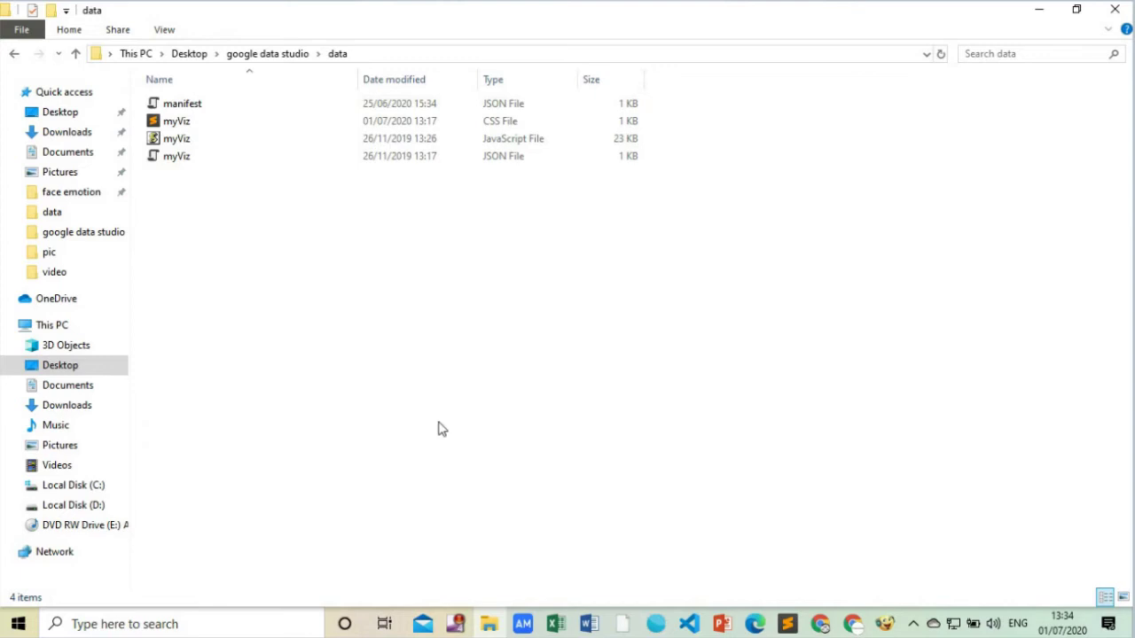
click(15, 54)
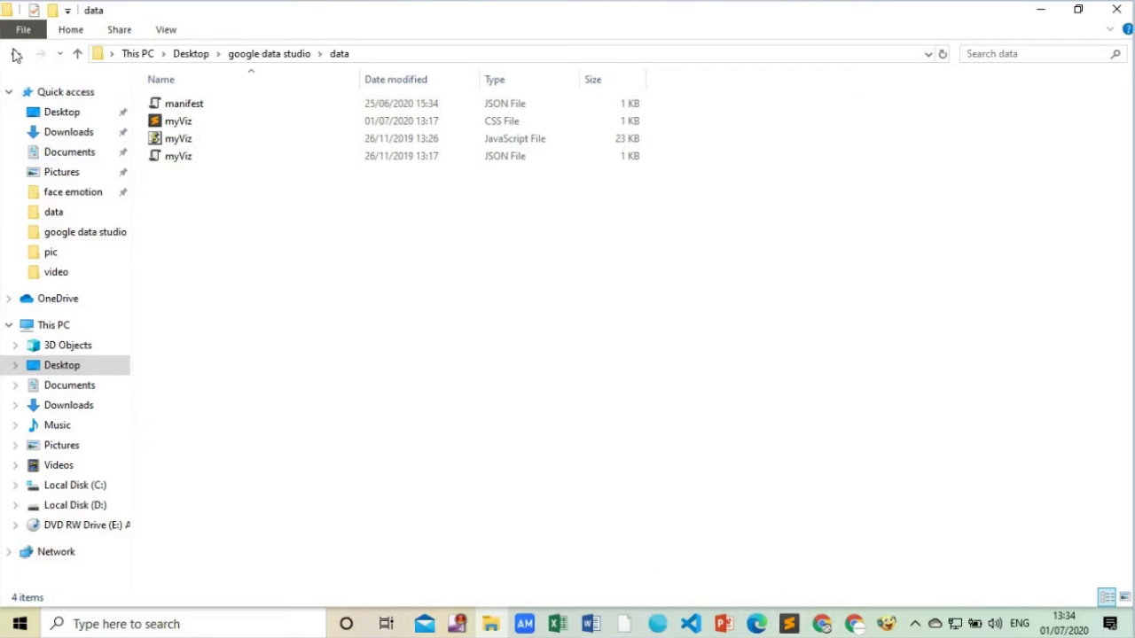
double_click(456, 161)
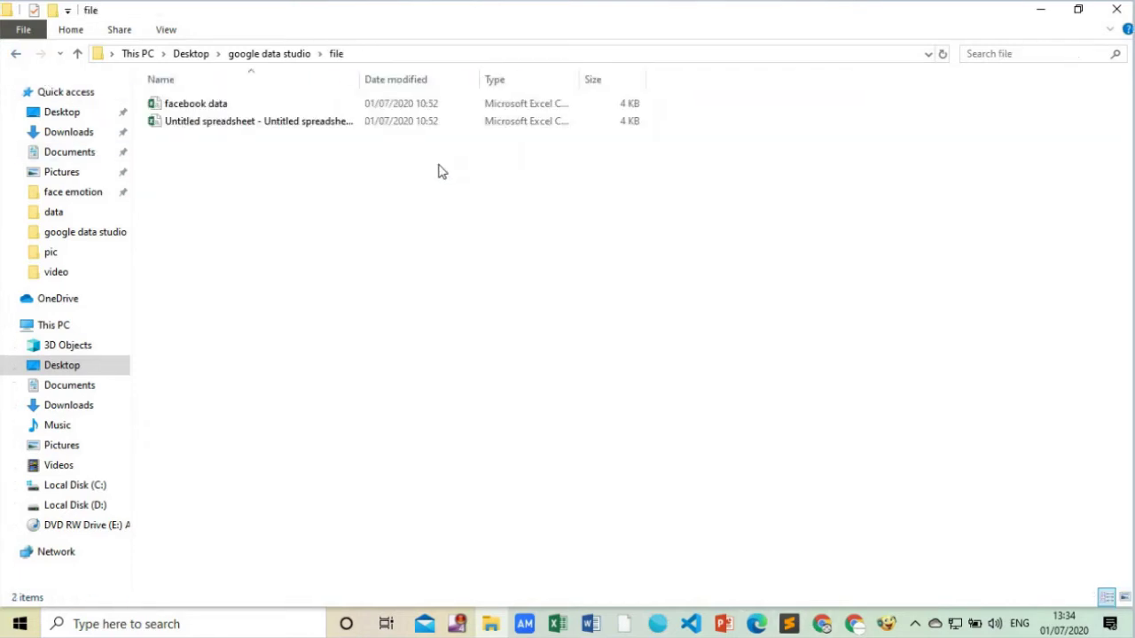
click(274, 116)
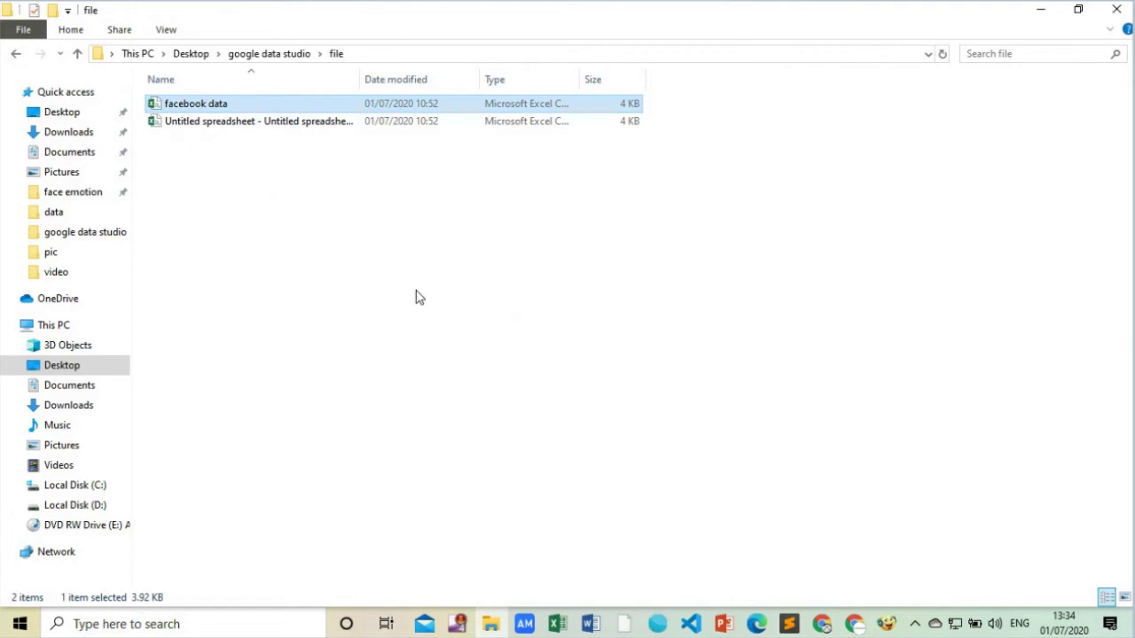
click(851, 626)
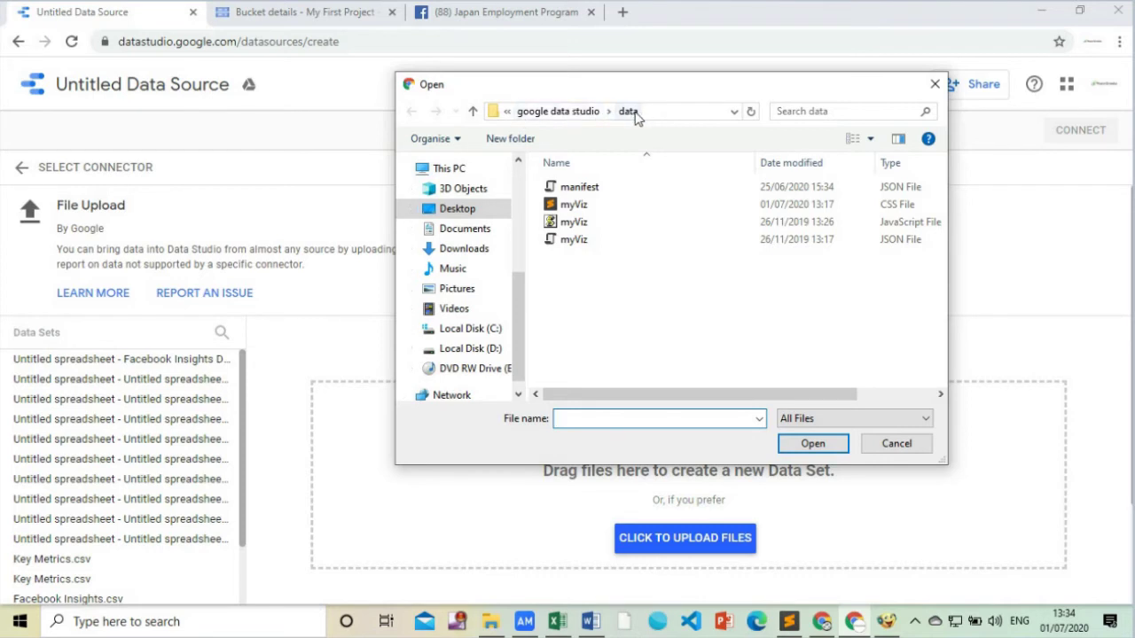
- Open facebook data from google data studio > file and upload it as the data set
click(558, 111)
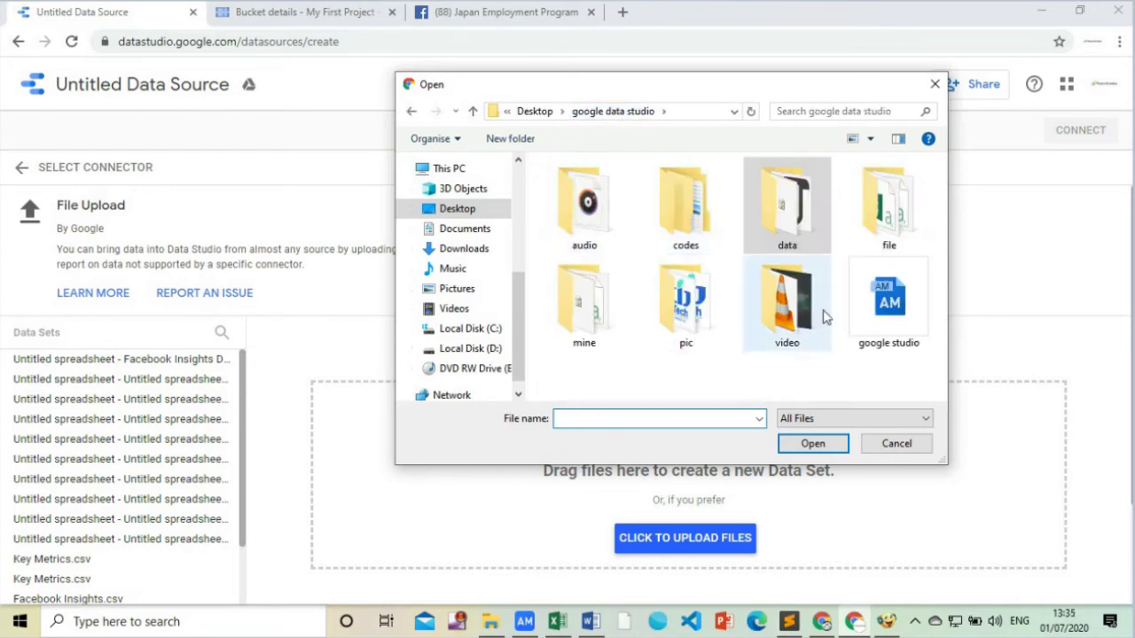
double_click(886, 239)
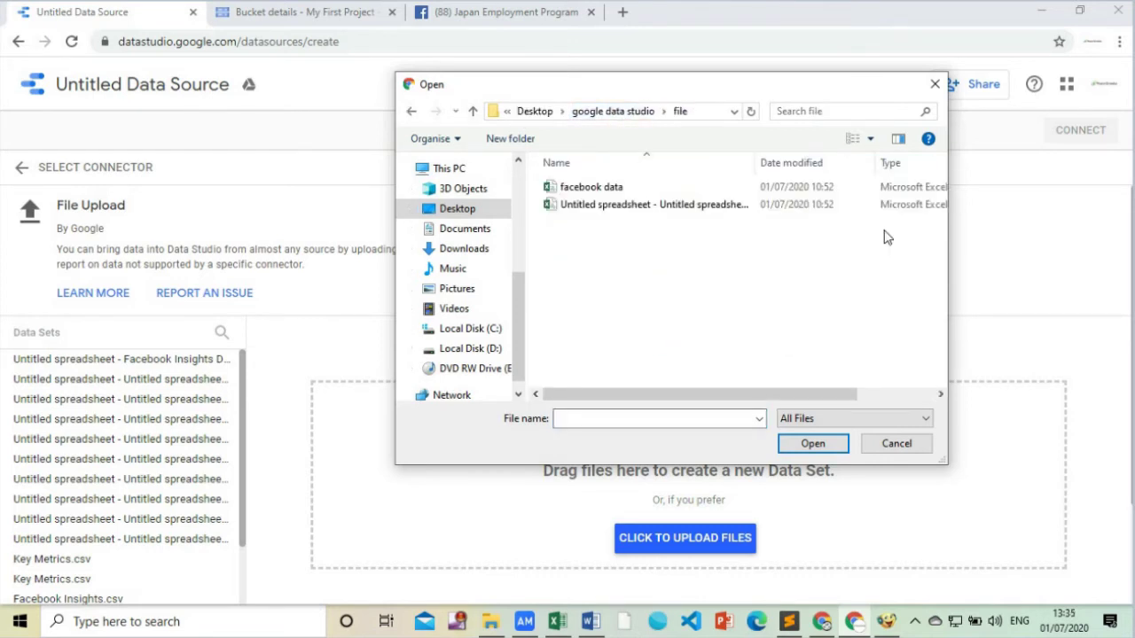
click(636, 186)
click(810, 443)
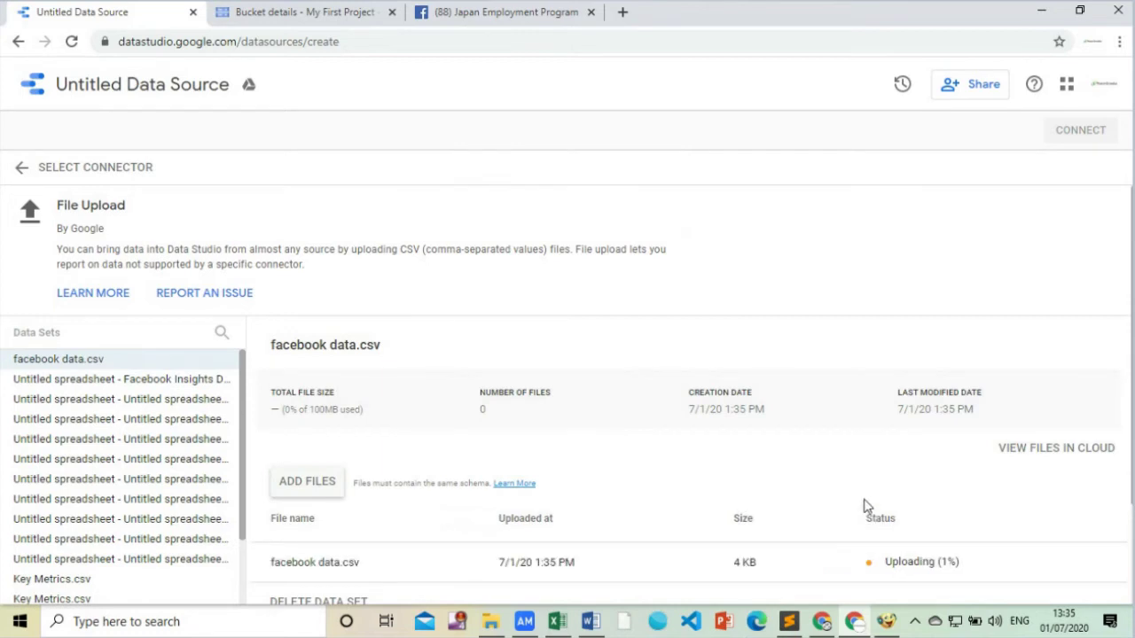
scroll(869, 504, down, 2)
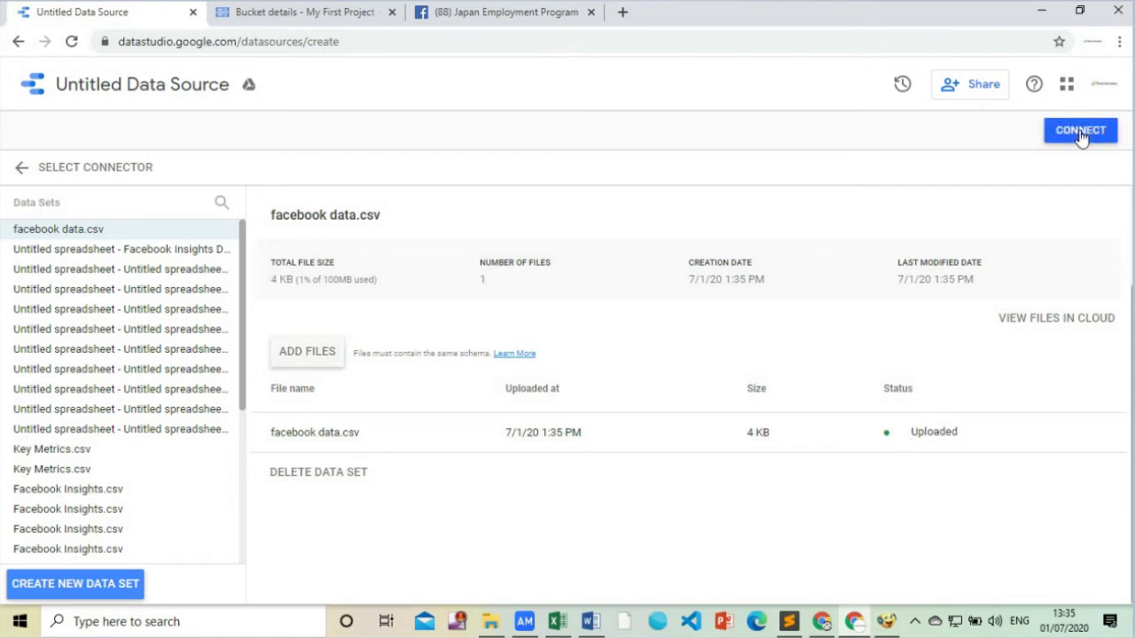
- Connect facebook data.csv and change its Date field's type to Text
click(1080, 133)
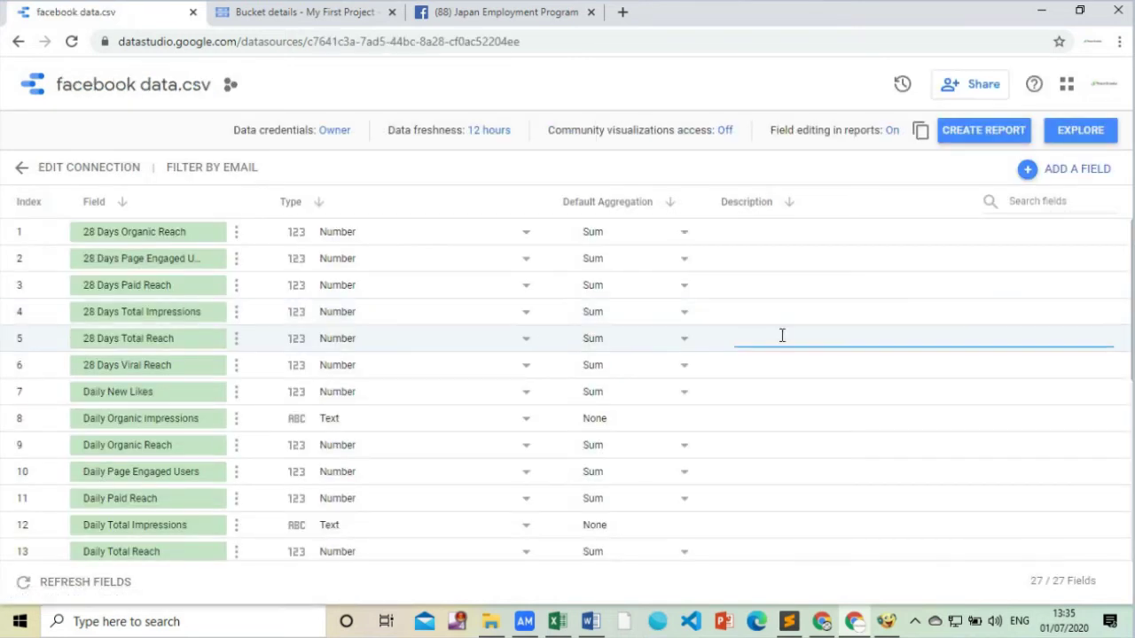
scroll(612, 301, down, 3)
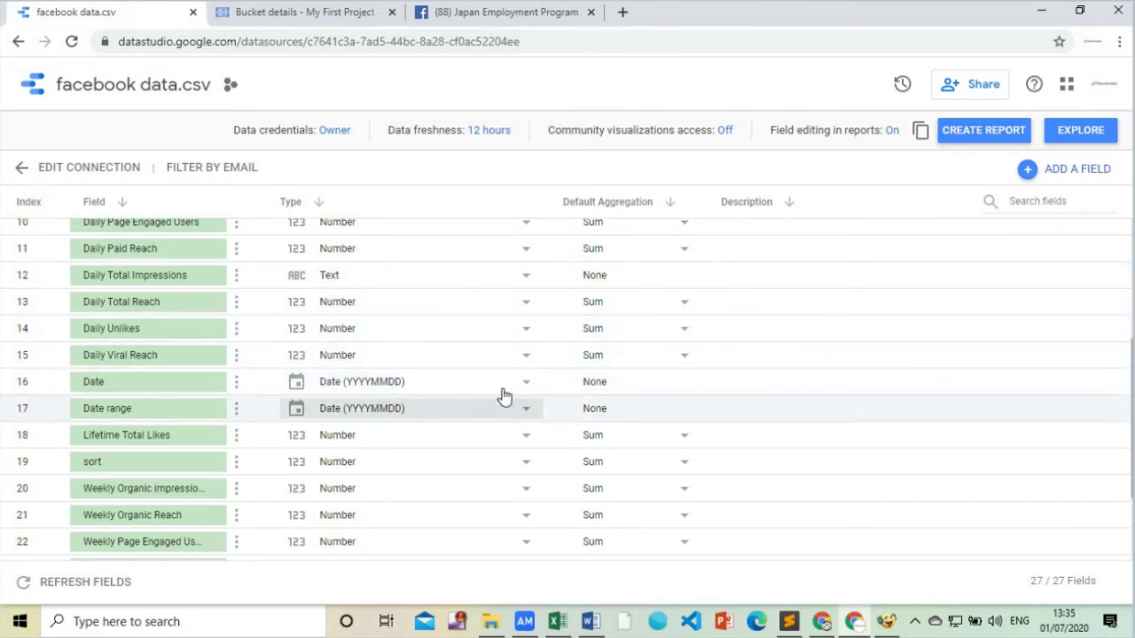
click(531, 385)
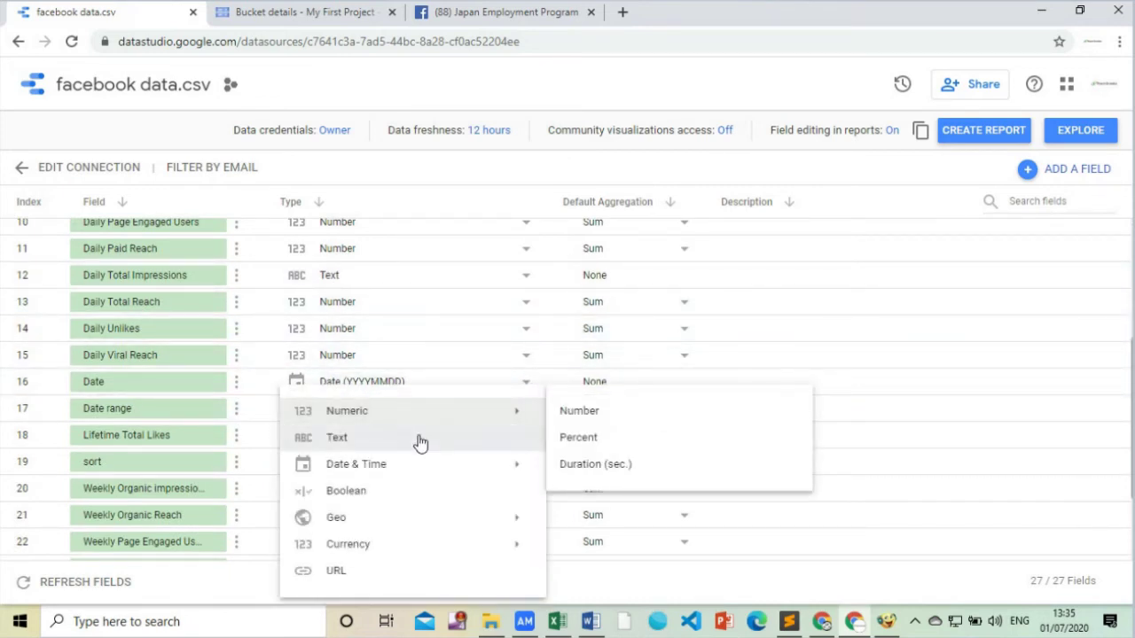
click(421, 441)
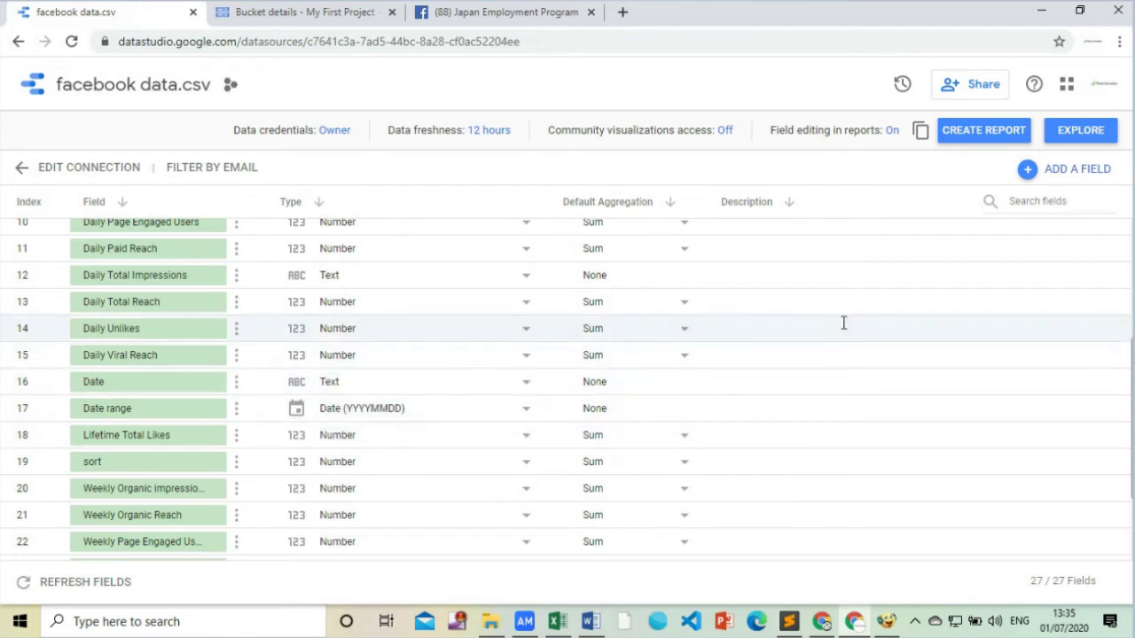
- Switch Community visualizations access to On for facebook data.csv
click(647, 129)
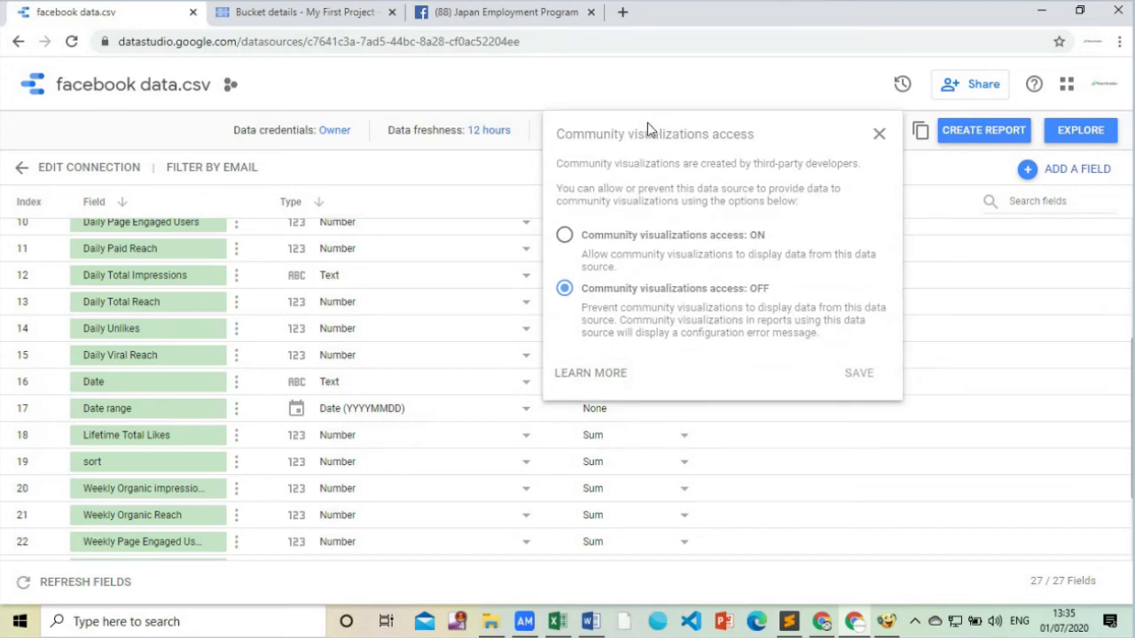
click(564, 236)
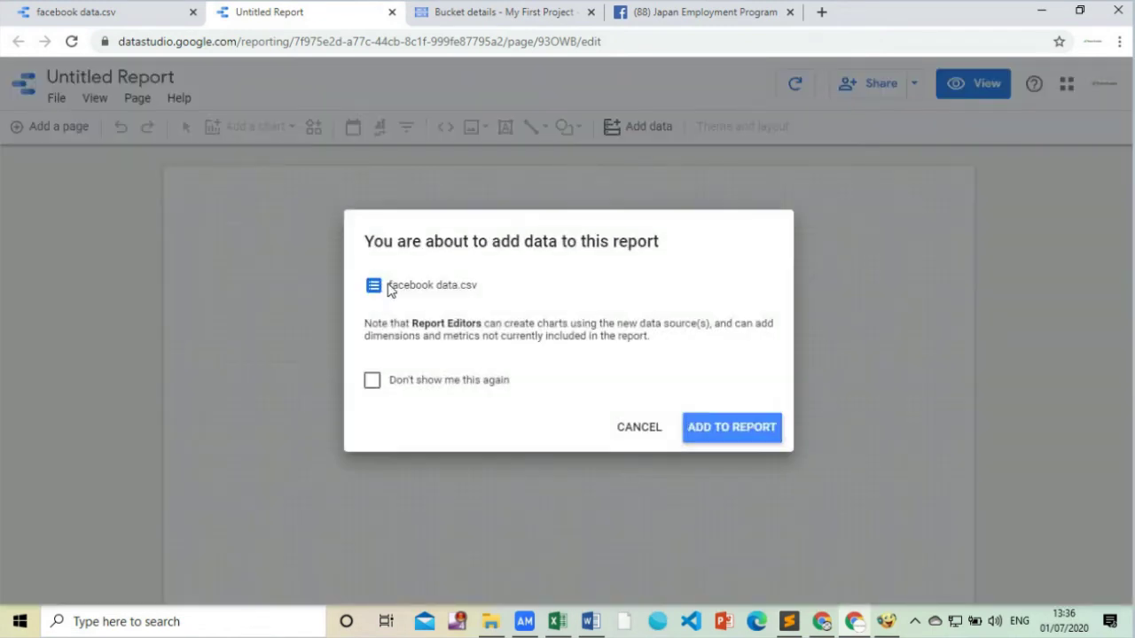
- Add facebook data.csv to the report, stretch the table down, and search '28' for its metric
click(718, 427)
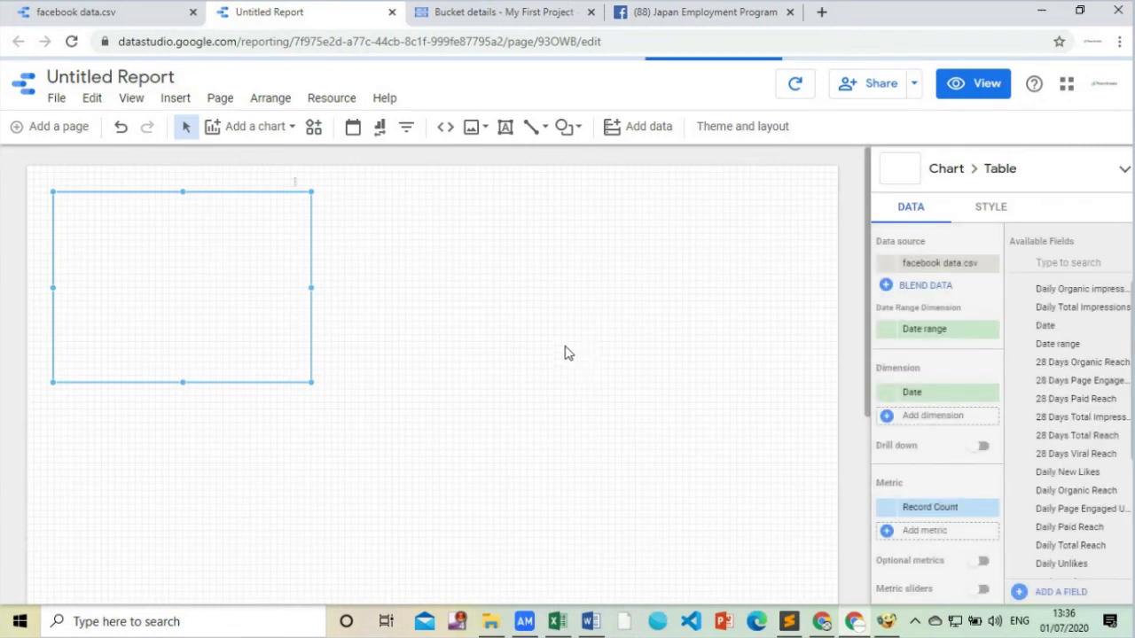
drag(185, 384, 213, 612)
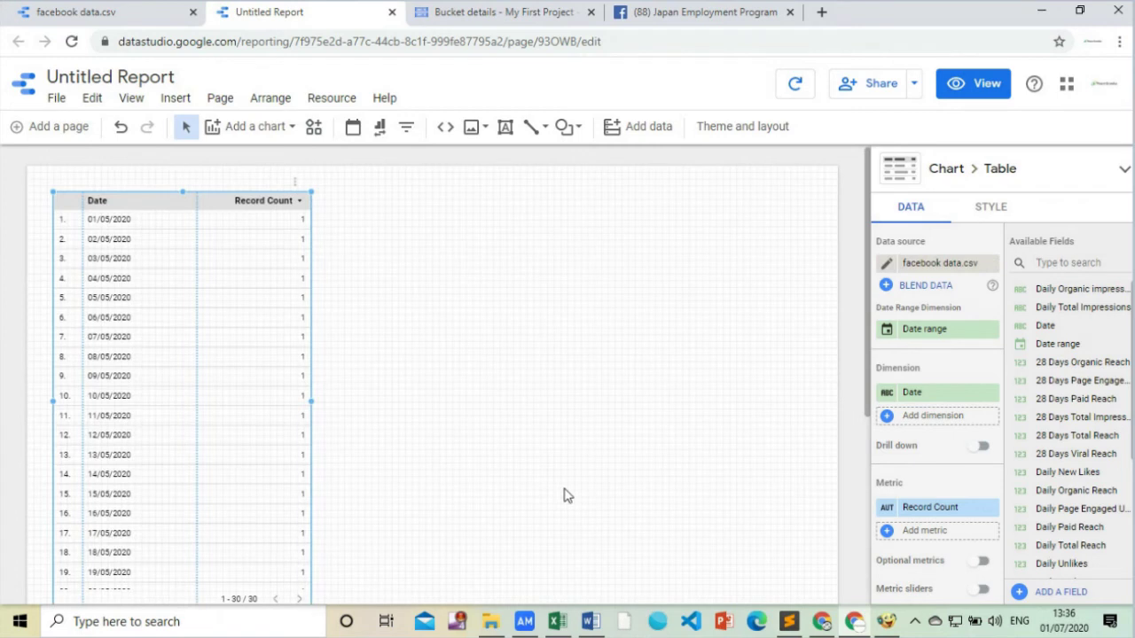
click(929, 516)
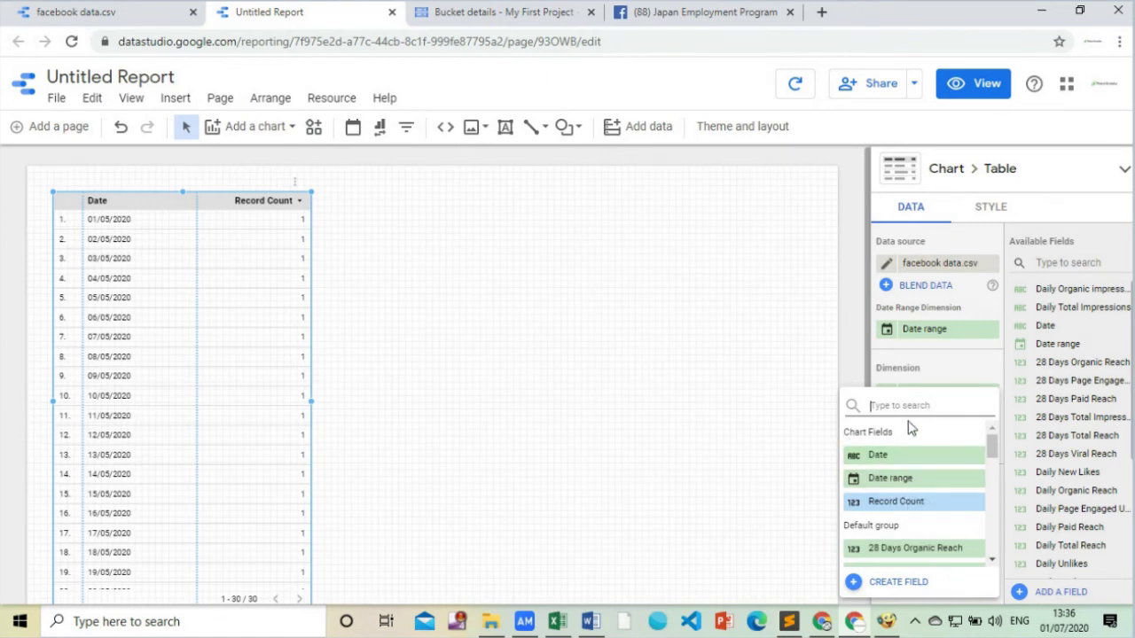
text(28)
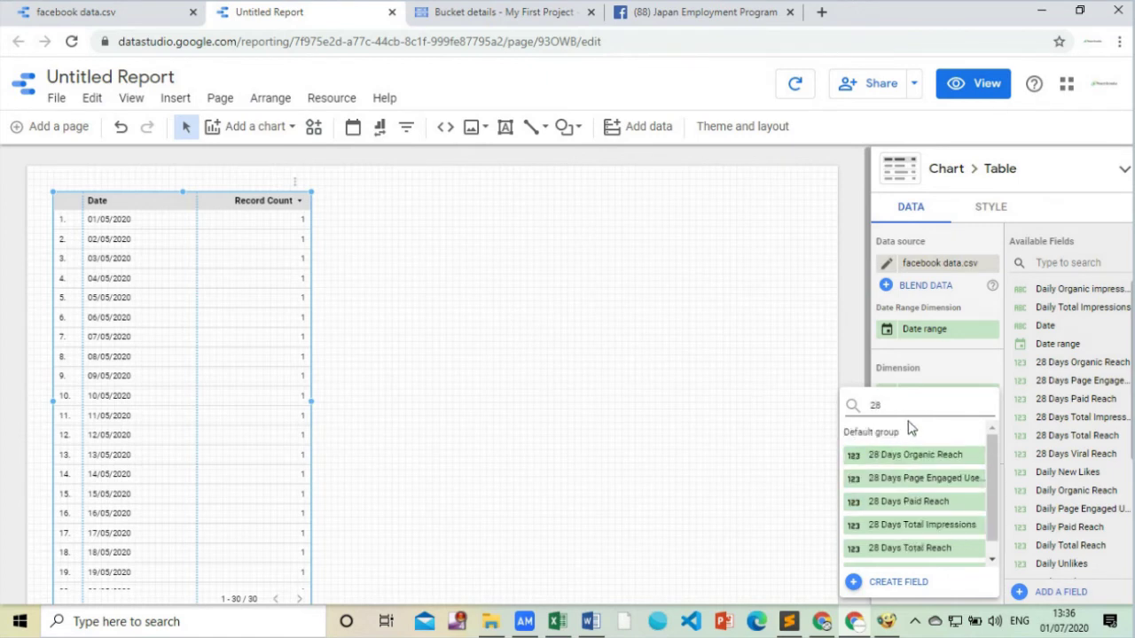
text( dYA)
- Make 28 Days Total Reach the table metric and draw a date range control
click(927, 547)
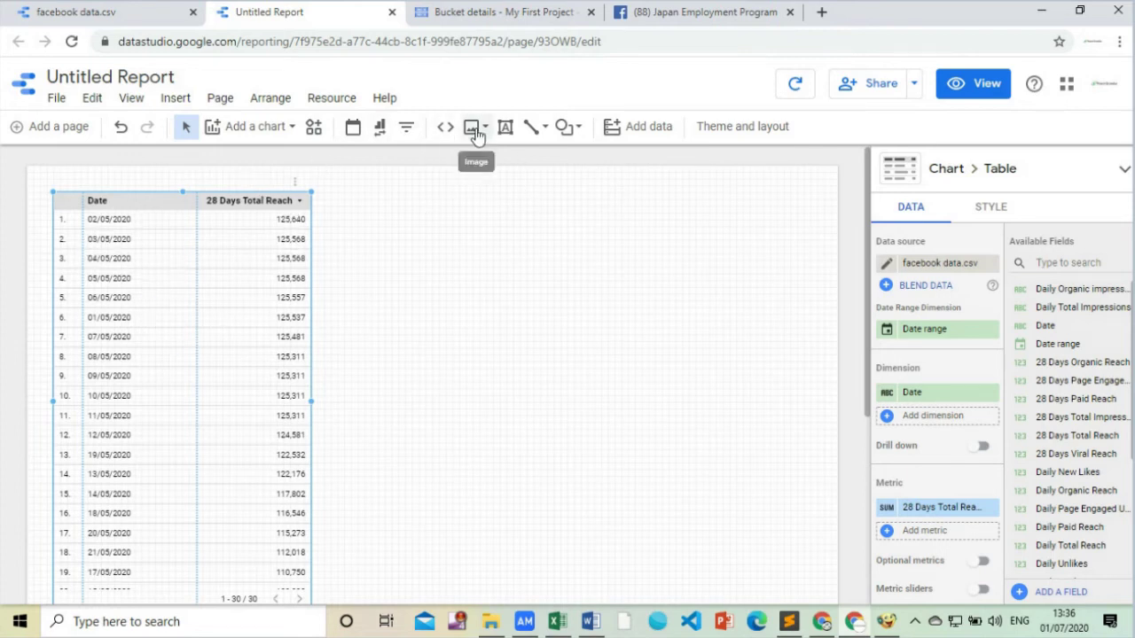
click(353, 127)
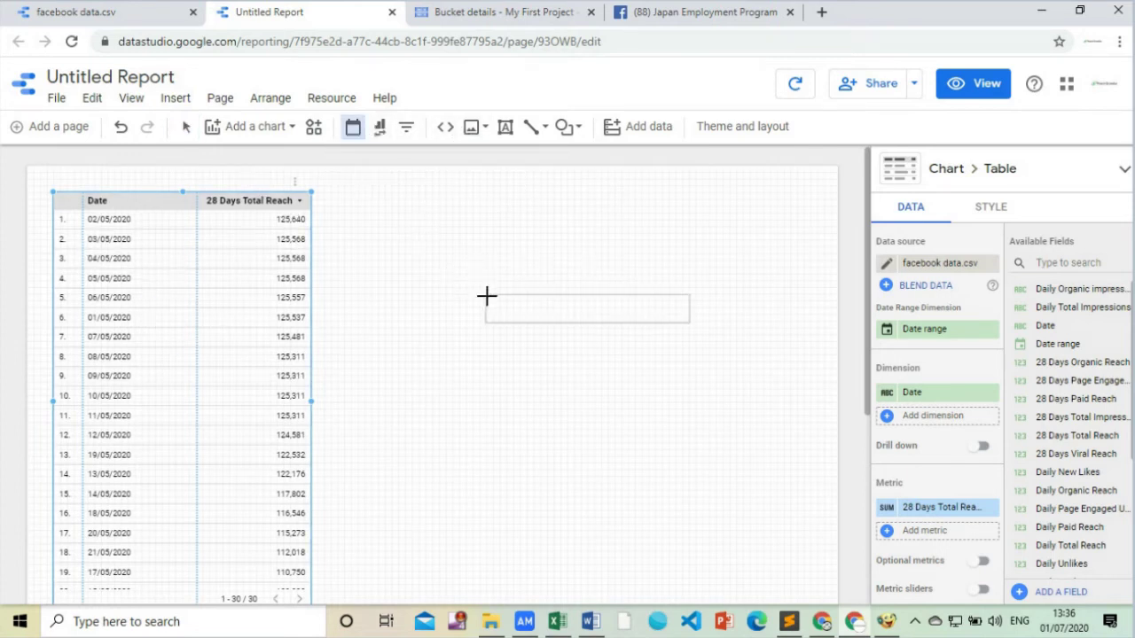
click(469, 210)
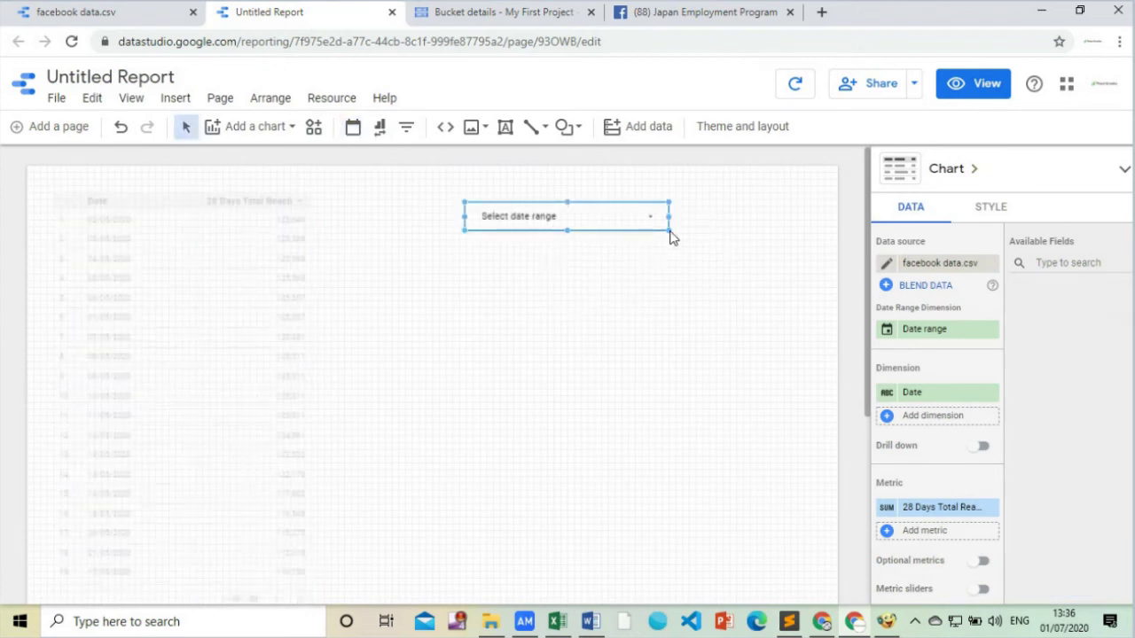
drag(670, 229, 747, 244)
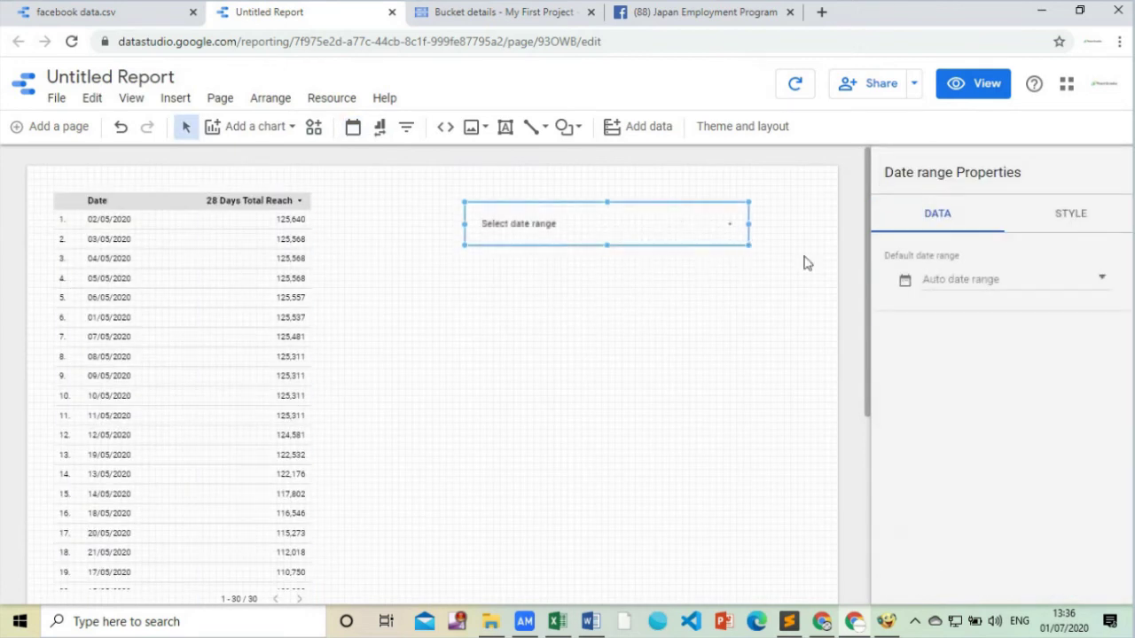
- Set the date control's default start date to May 1, 2020
click(905, 282)
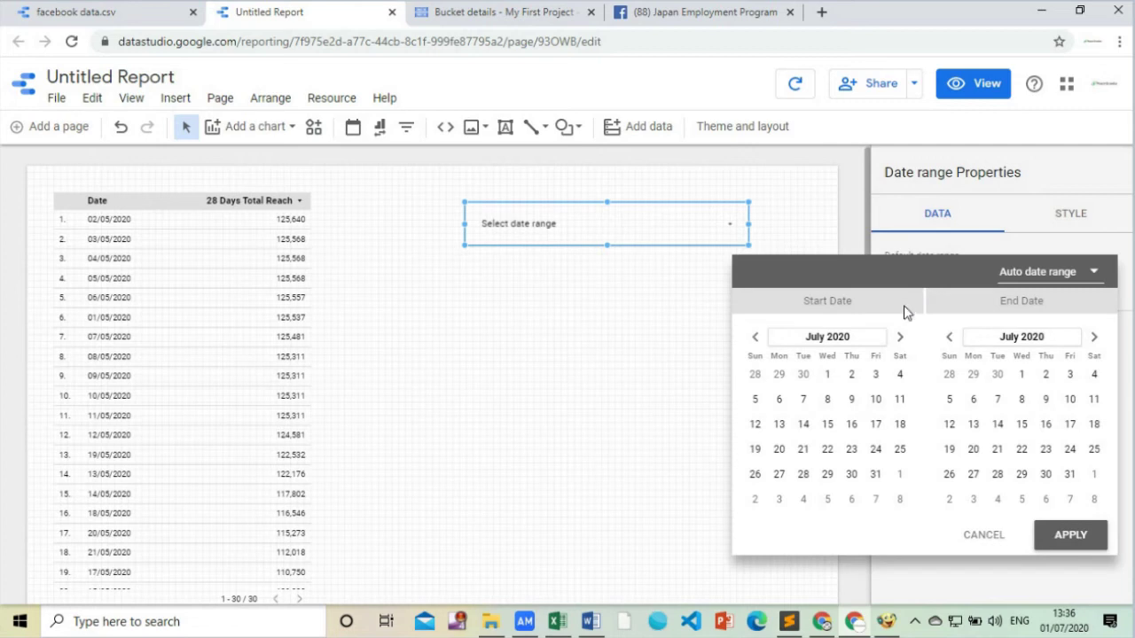
click(755, 342)
click(754, 341)
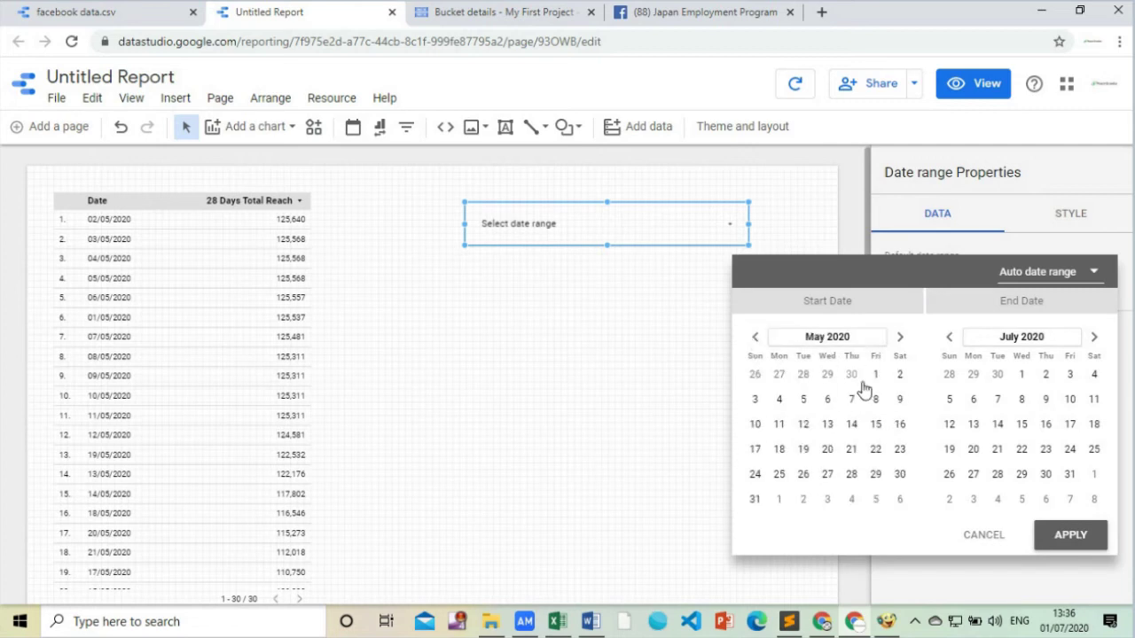
click(875, 374)
scroll(178, 418, down, 4)
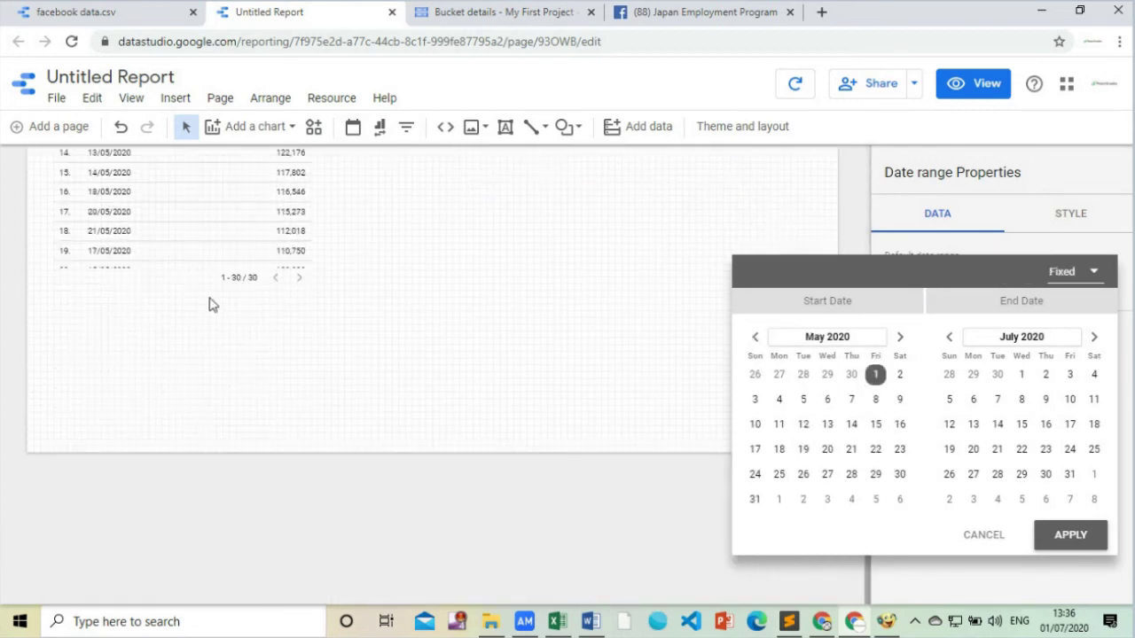
- Stretch the date table taller so rows 28–29 become visible
click(220, 257)
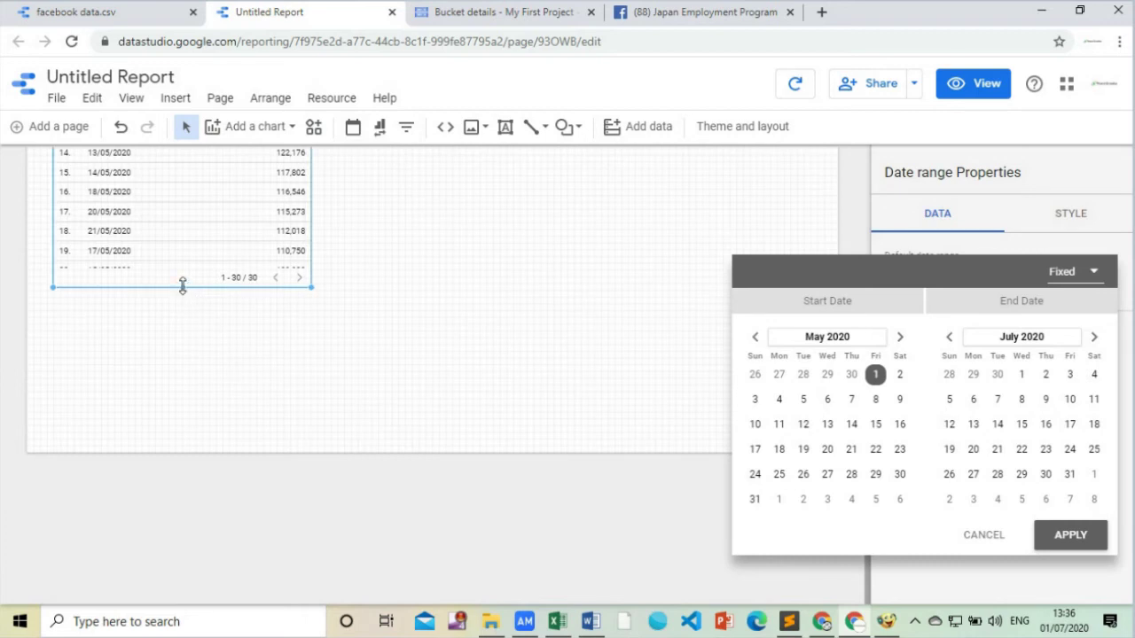
drag(182, 286, 180, 439)
scroll(362, 362, up, 4)
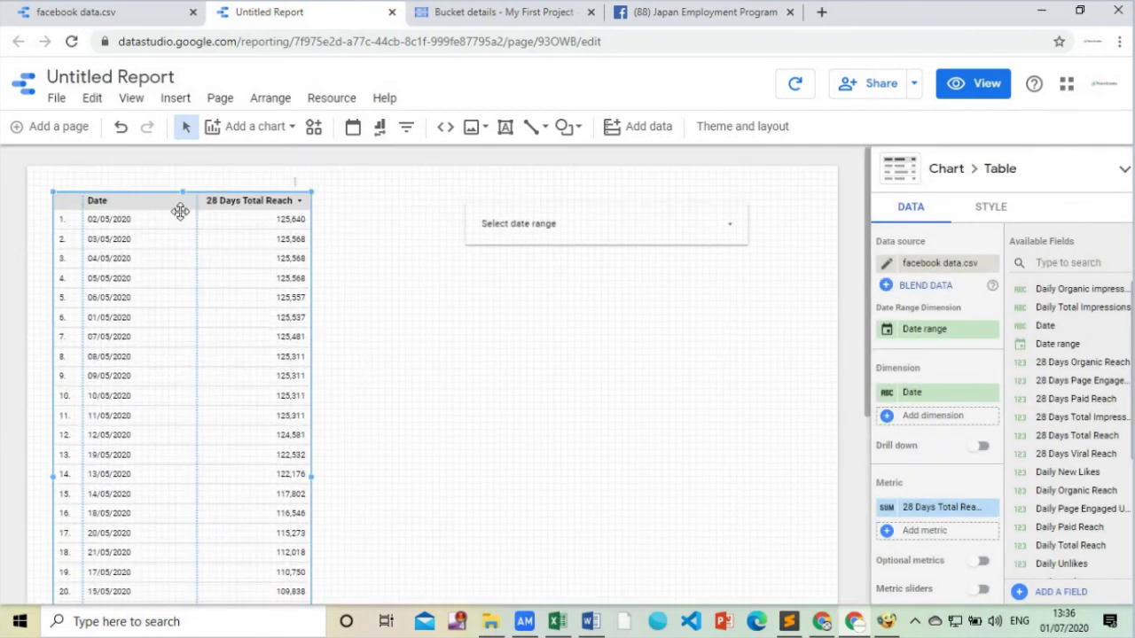
scroll(180, 203, down, 4)
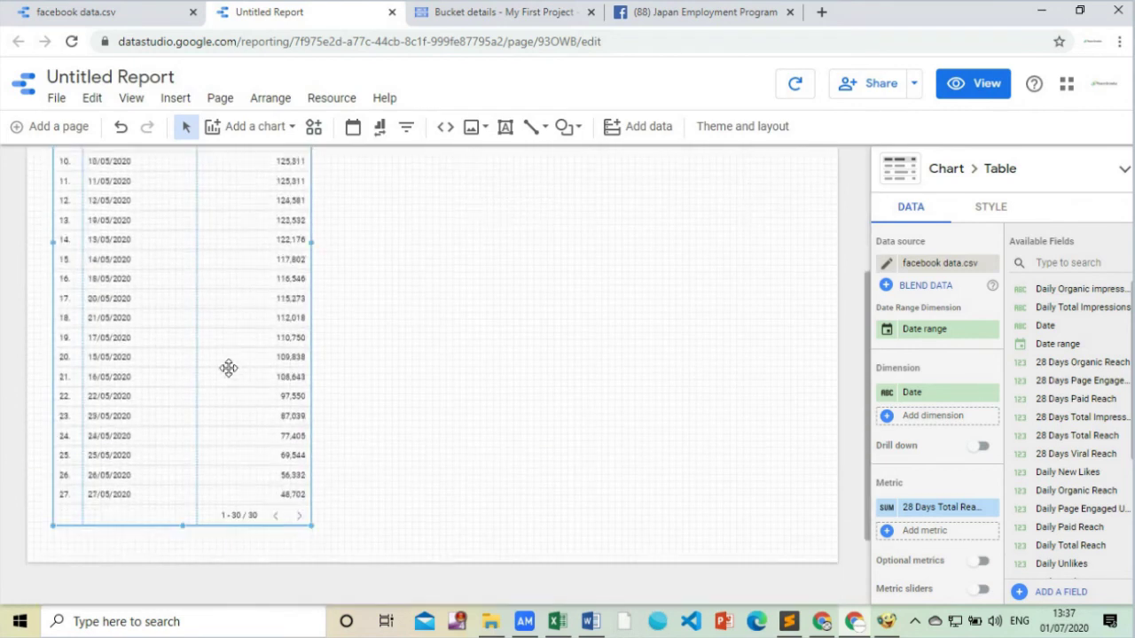
drag(182, 416, 181, 448)
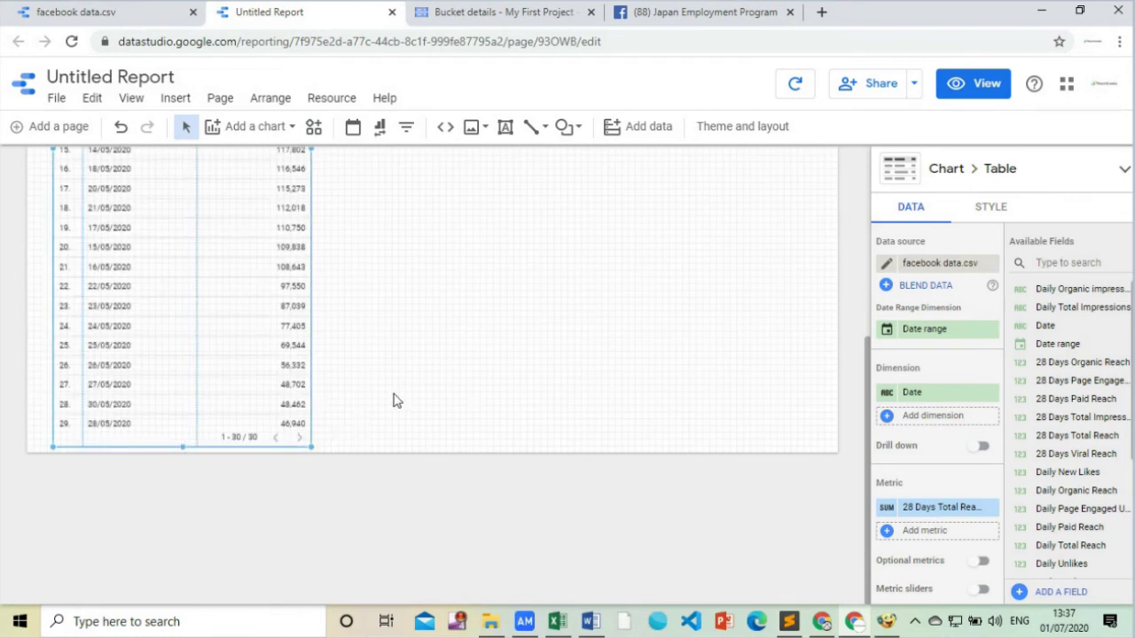
- Apply a May 1 – May 31, 2020 default range to the date control and narrow it
scroll(715, 347, up, 4)
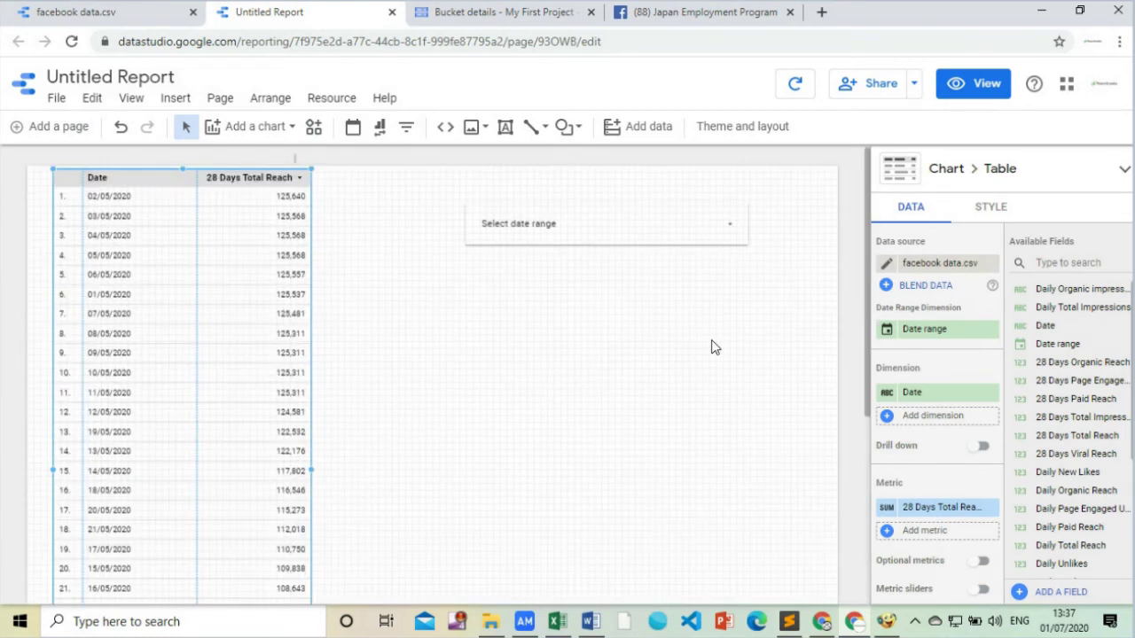
click(706, 237)
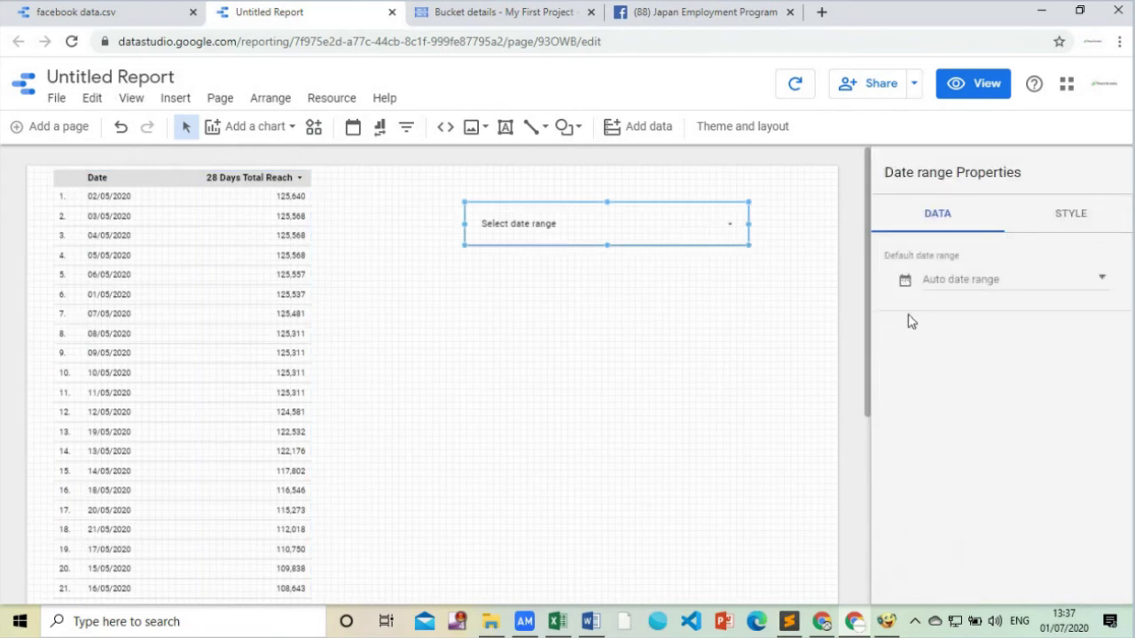
click(913, 282)
click(755, 337)
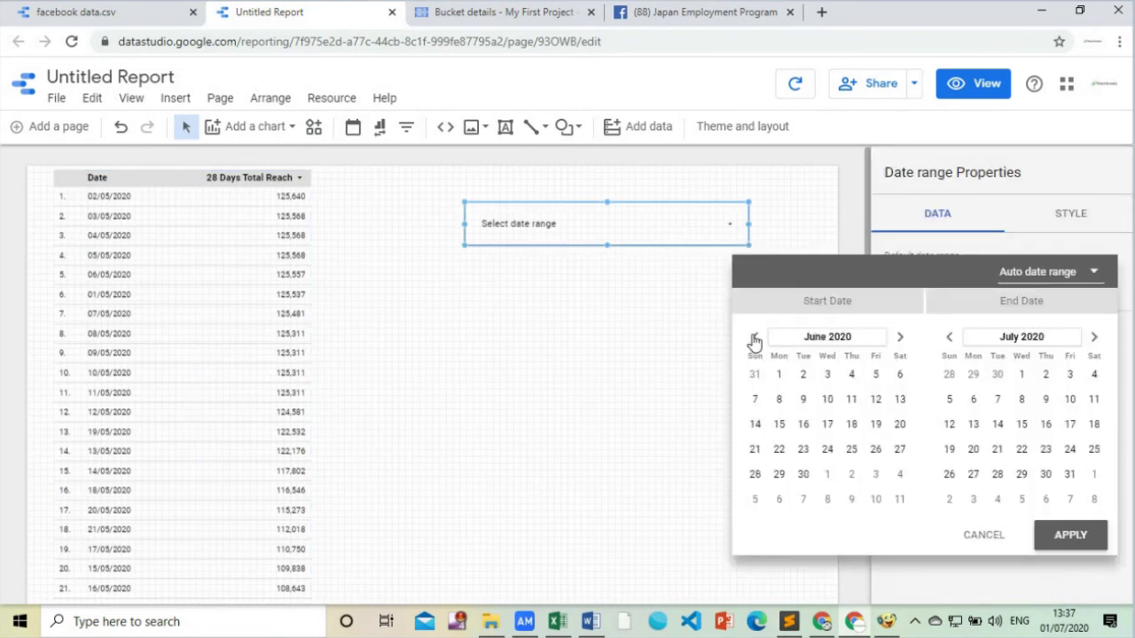
click(755, 337)
click(875, 376)
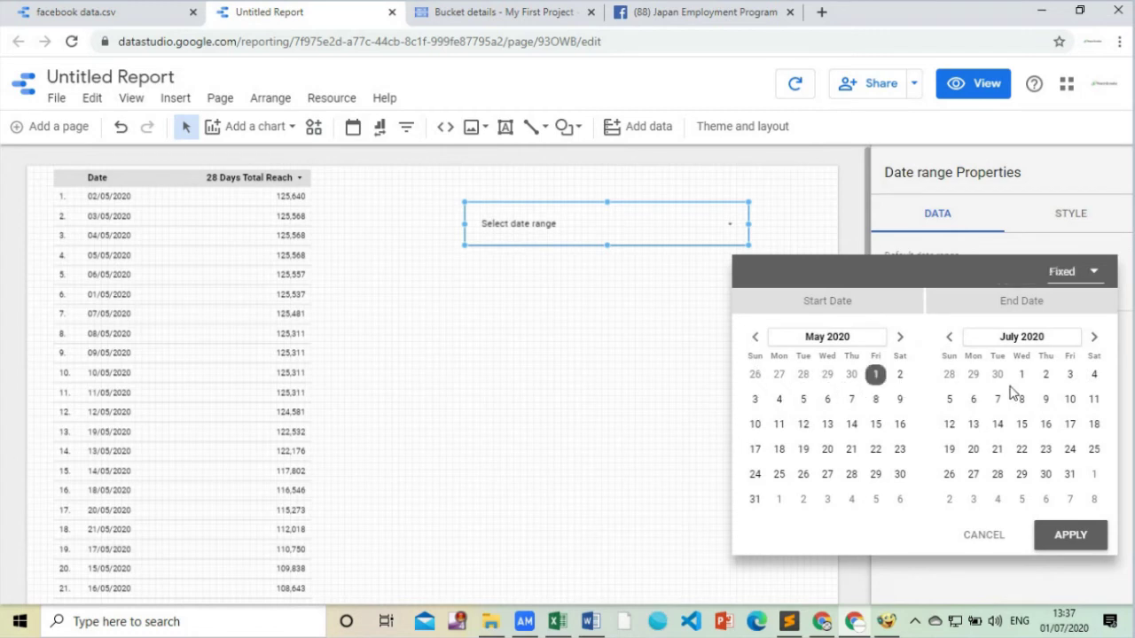
click(949, 337)
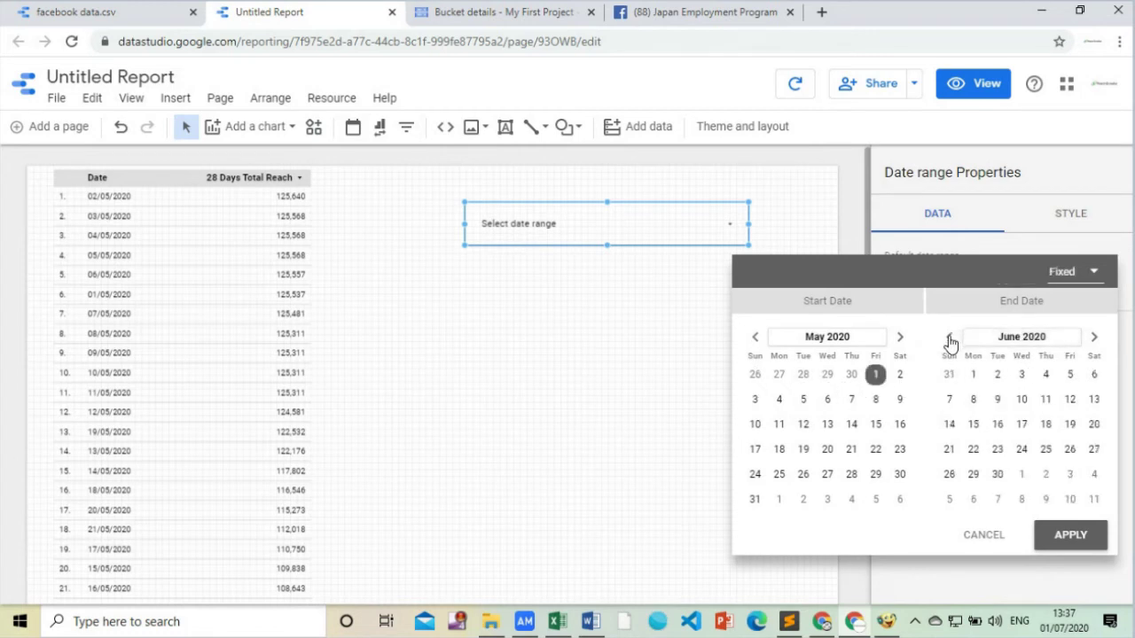
click(949, 337)
click(948, 500)
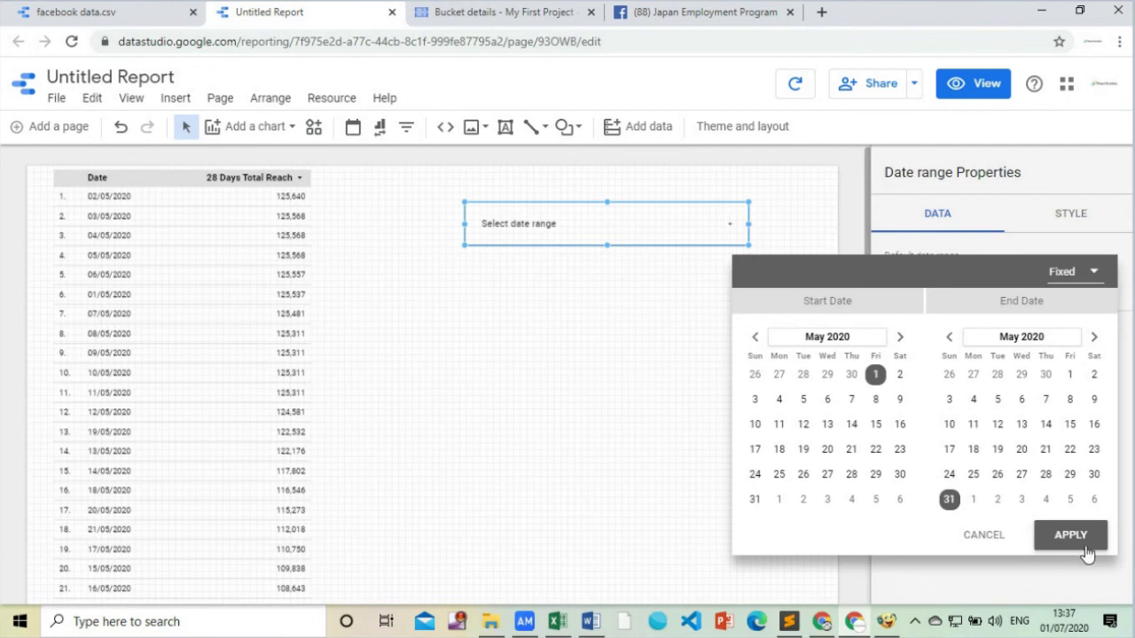
click(1086, 542)
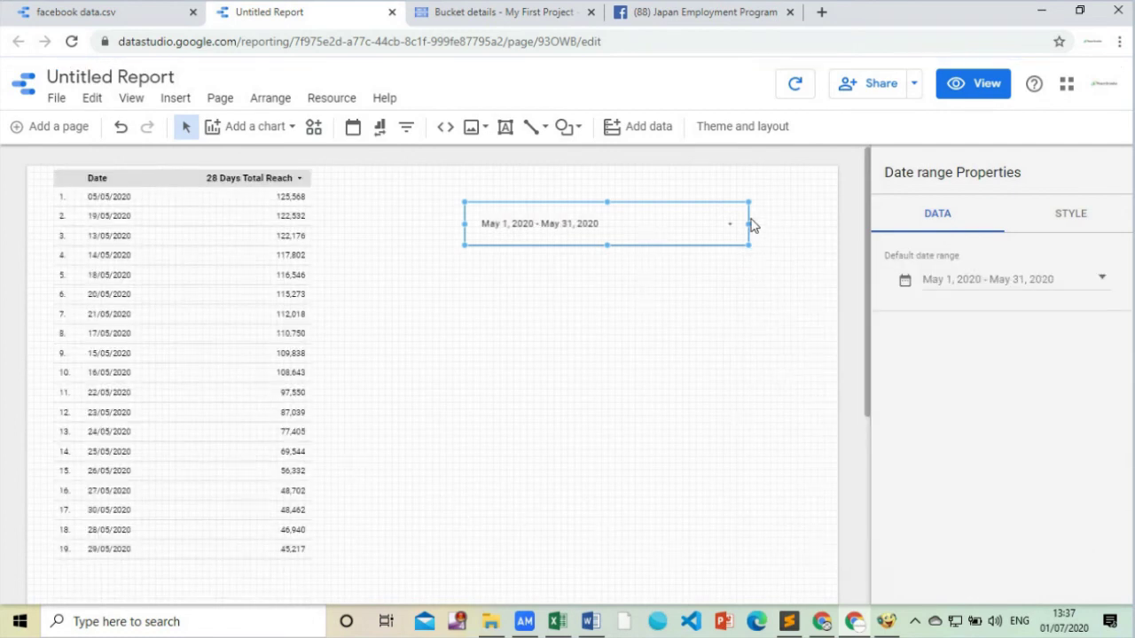
drag(745, 226, 648, 202)
- Insert a pie chart right of the table, widening it both ways and making it taller
click(609, 309)
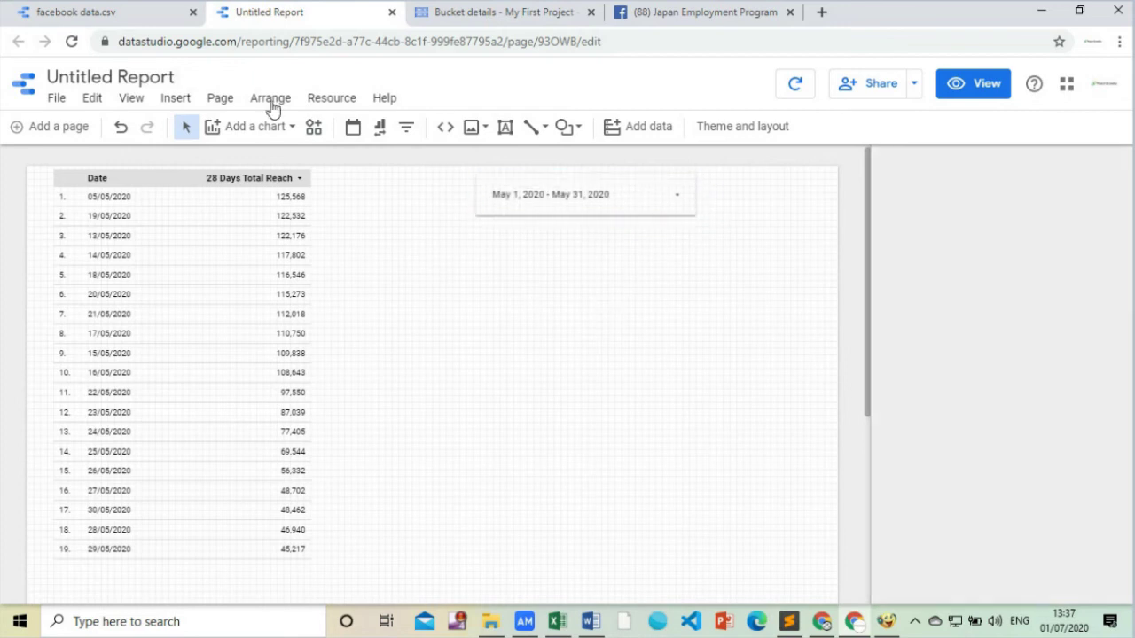
click(172, 99)
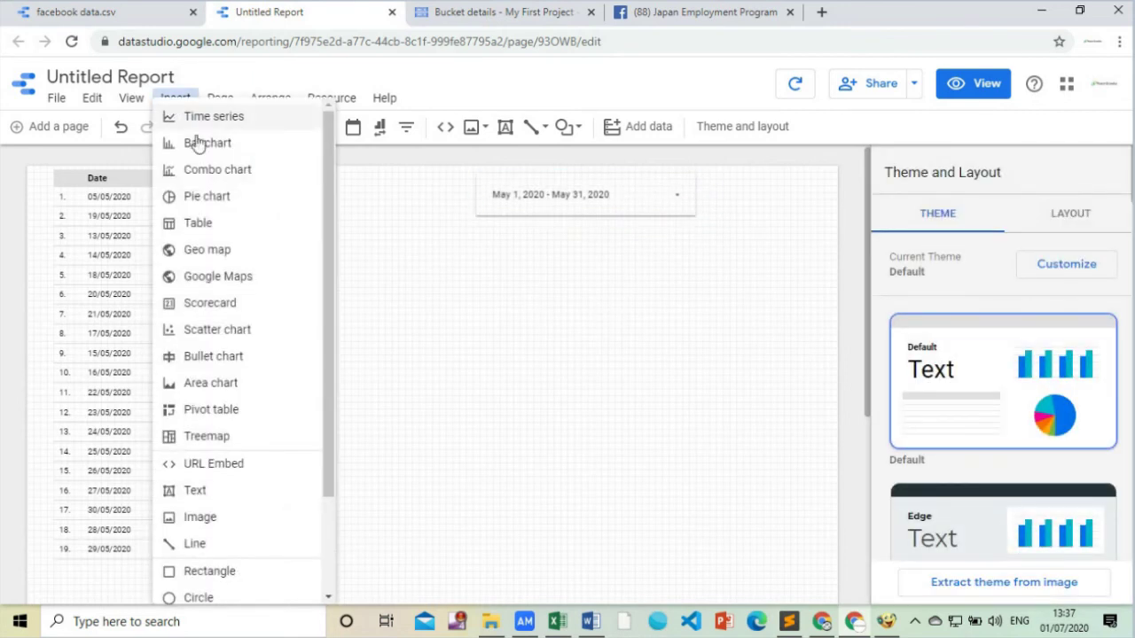
click(224, 200)
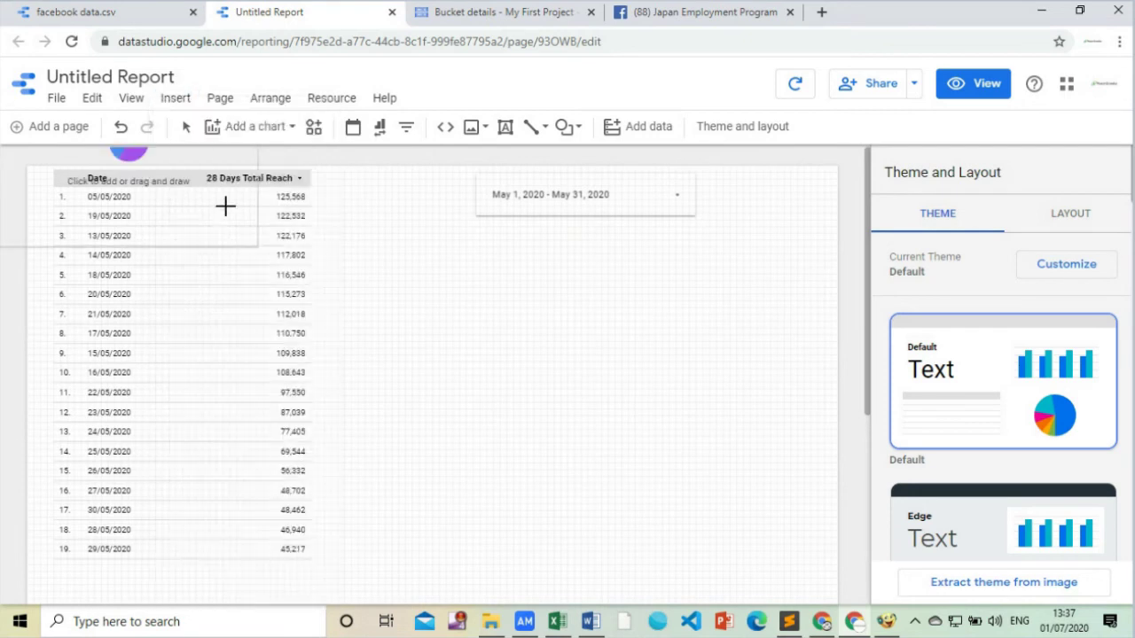
click(497, 258)
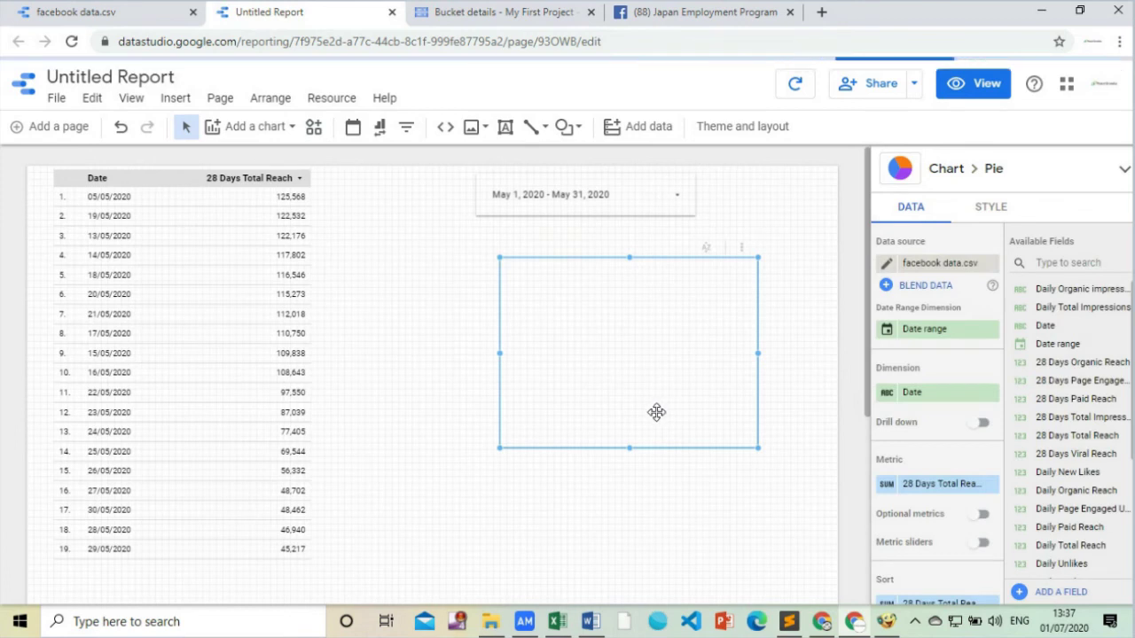
drag(494, 357, 344, 343)
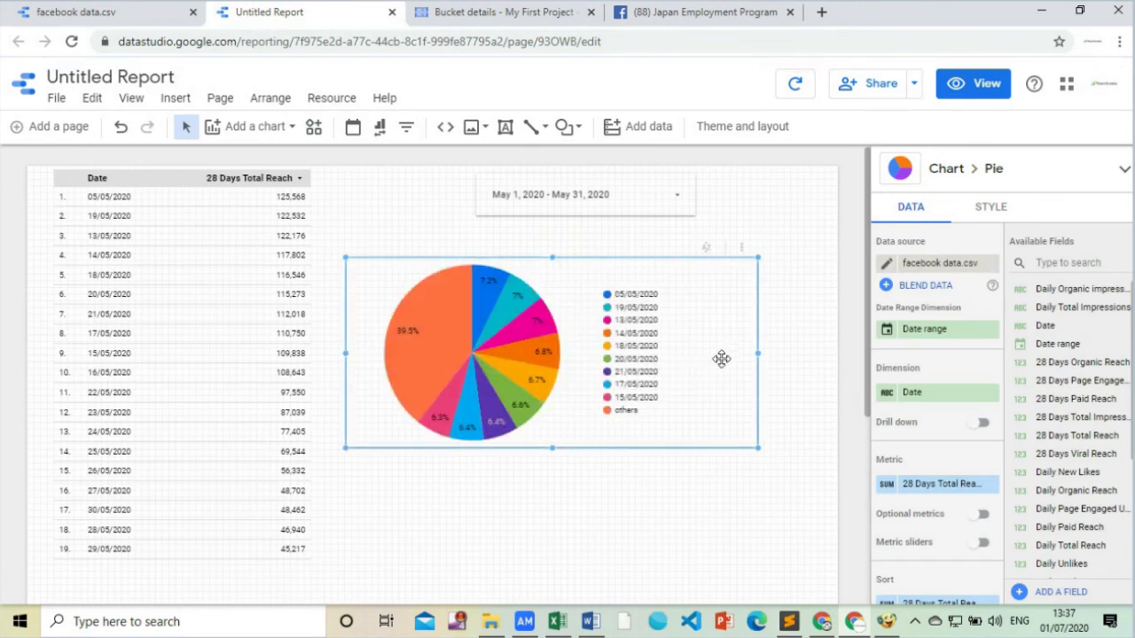
drag(754, 350, 821, 353)
drag(584, 254, 582, 229)
click(632, 497)
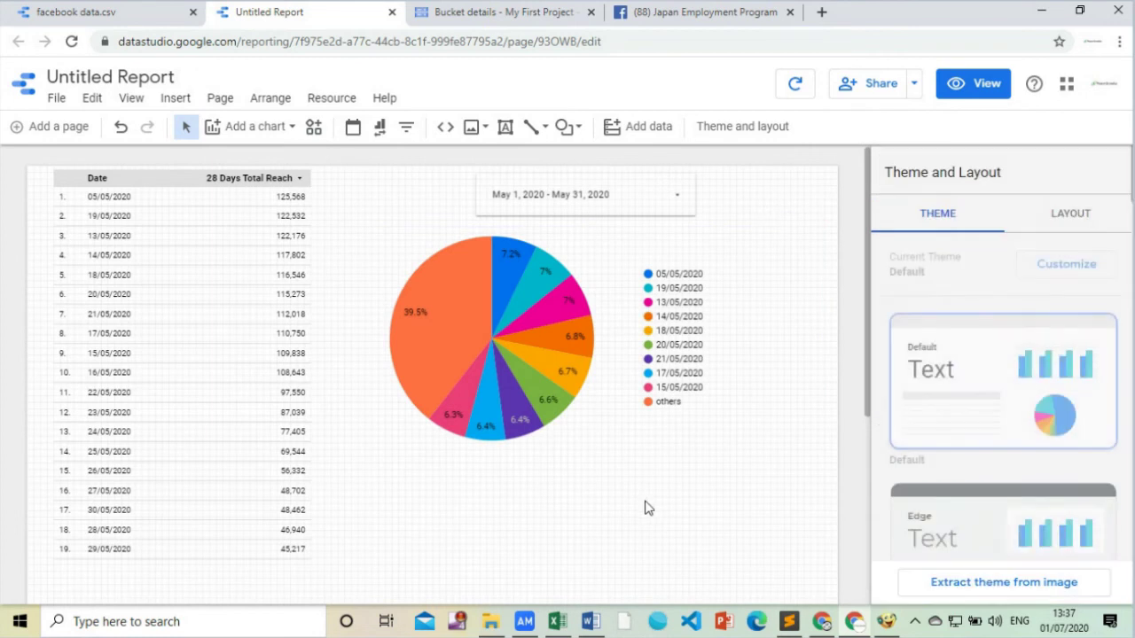
click(547, 402)
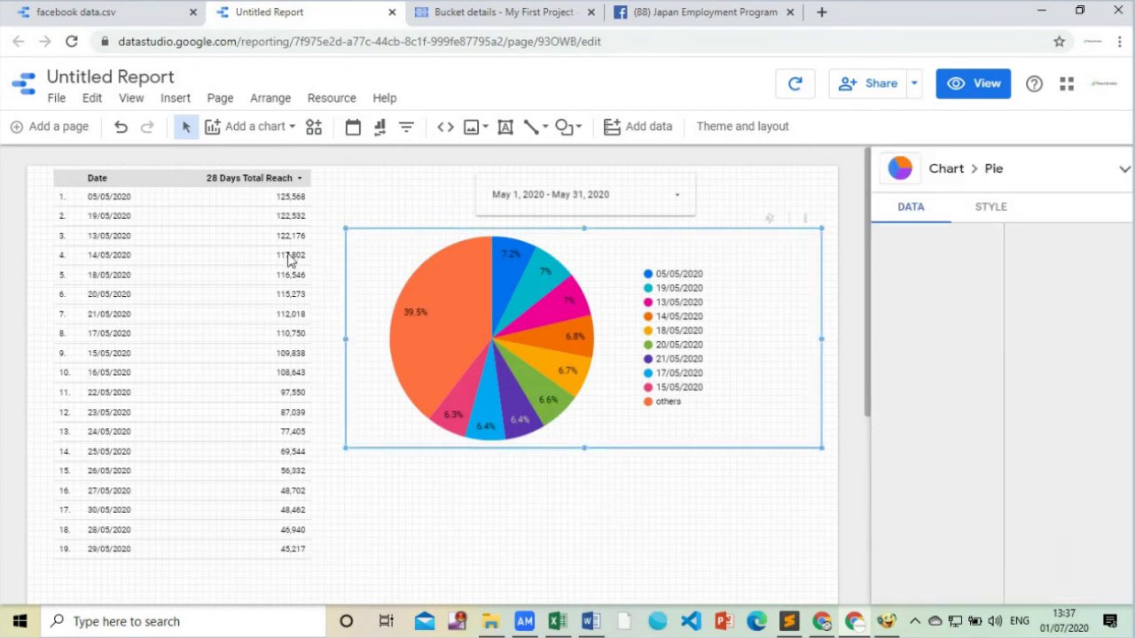
- Change the pie chart's metric to 28 Days Organic Reach
click(257, 142)
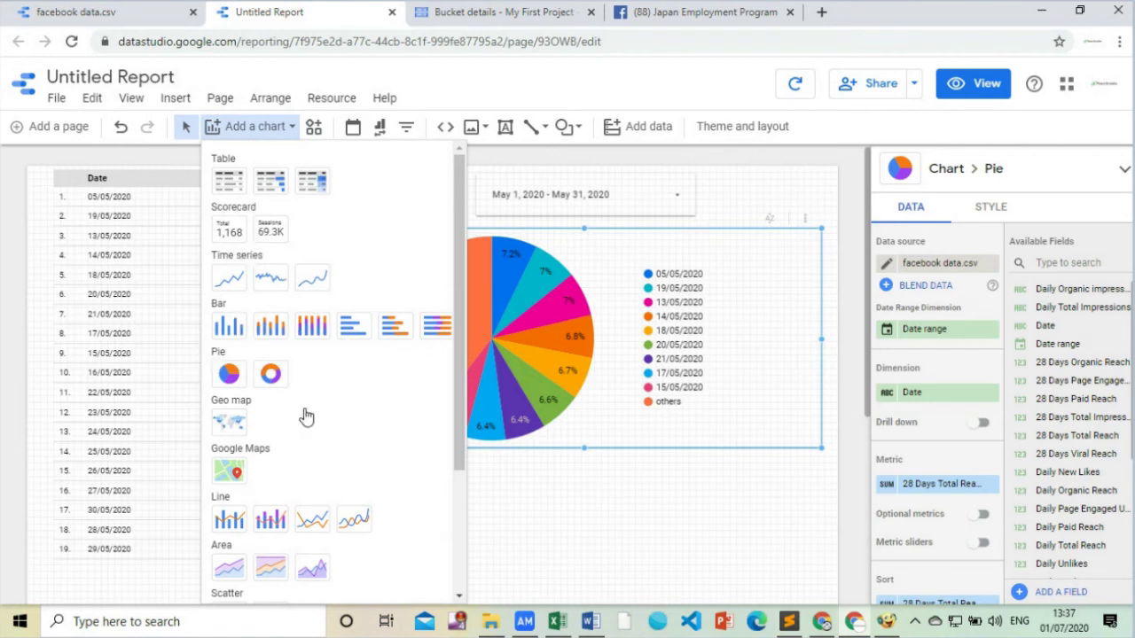
drag(459, 395, 467, 485)
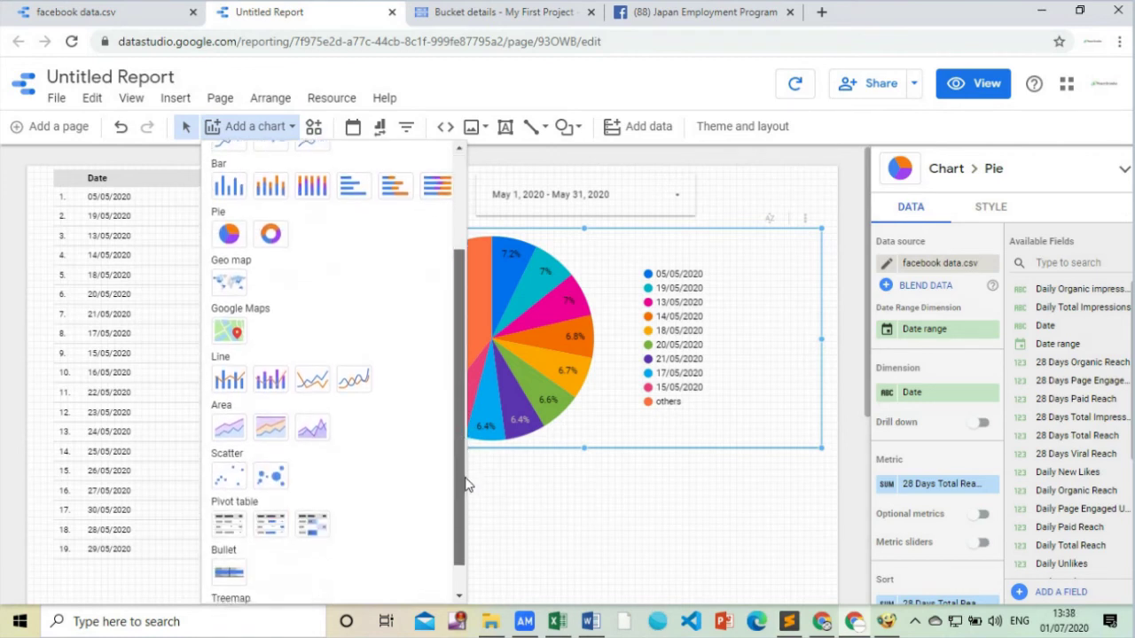
click(718, 483)
click(935, 484)
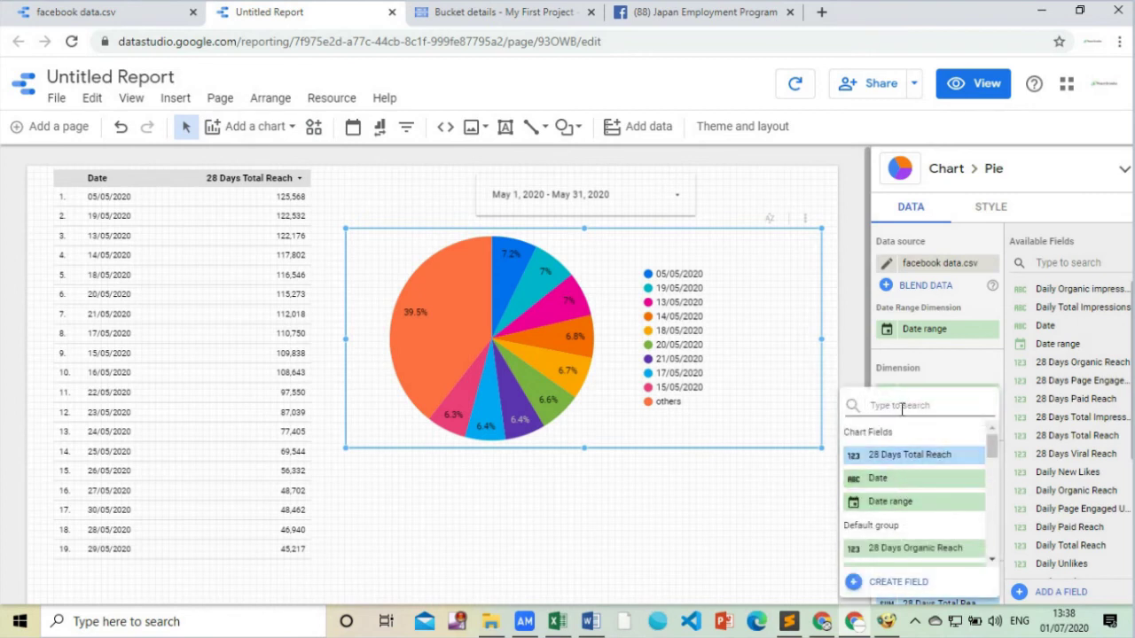
click(918, 550)
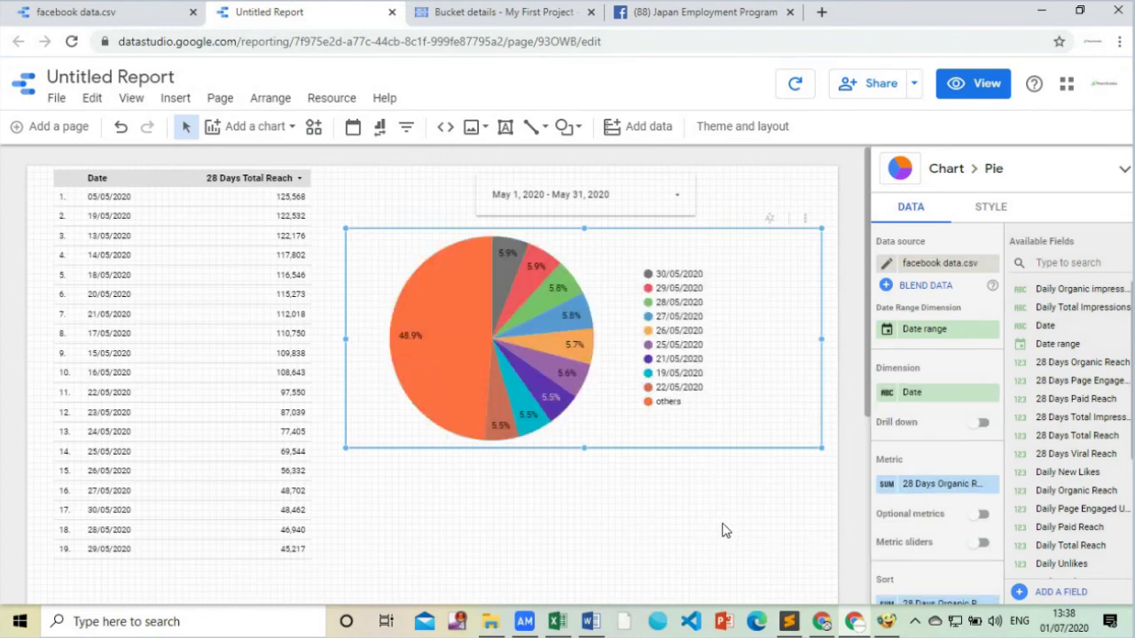
- Open Build your own visualization from the community gallery and enter the bucket's gs:// data path
click(309, 129)
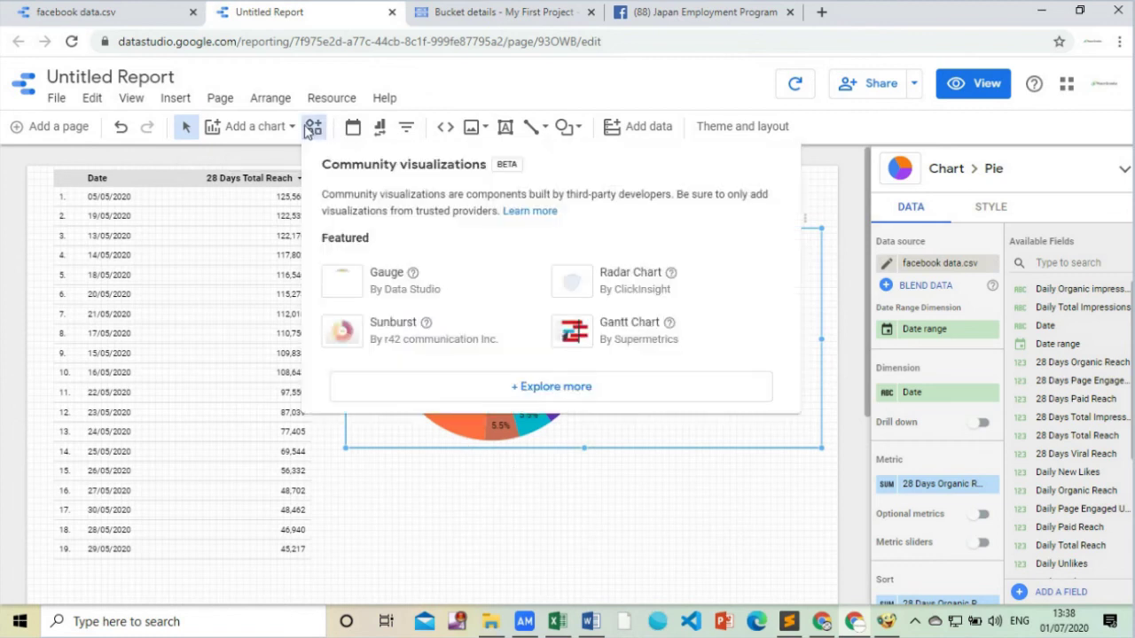
click(506, 391)
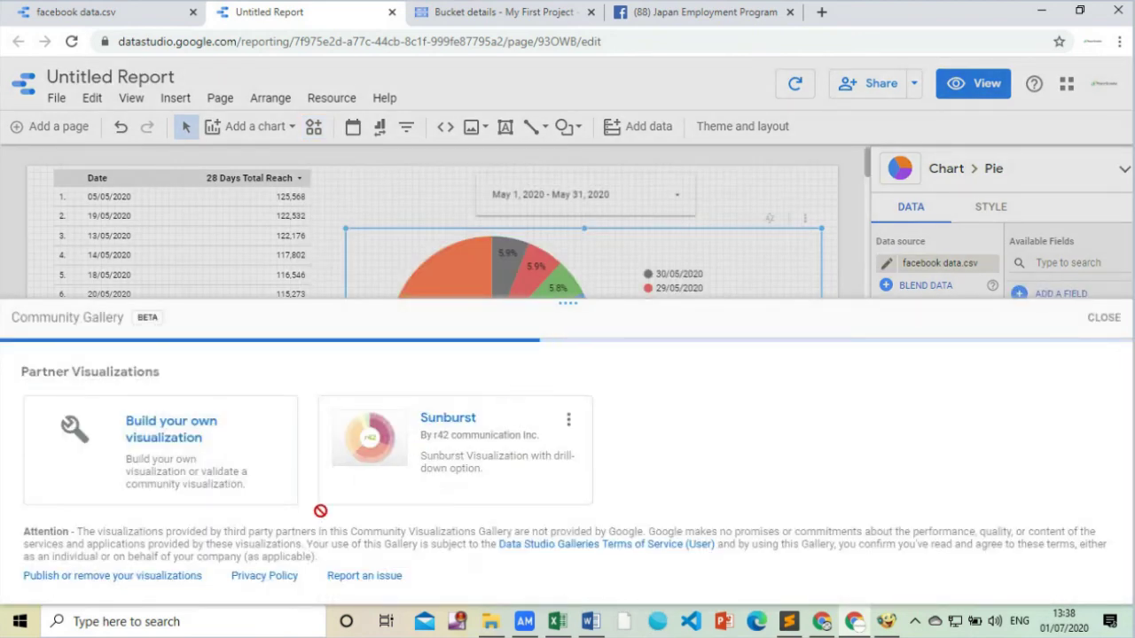
click(173, 426)
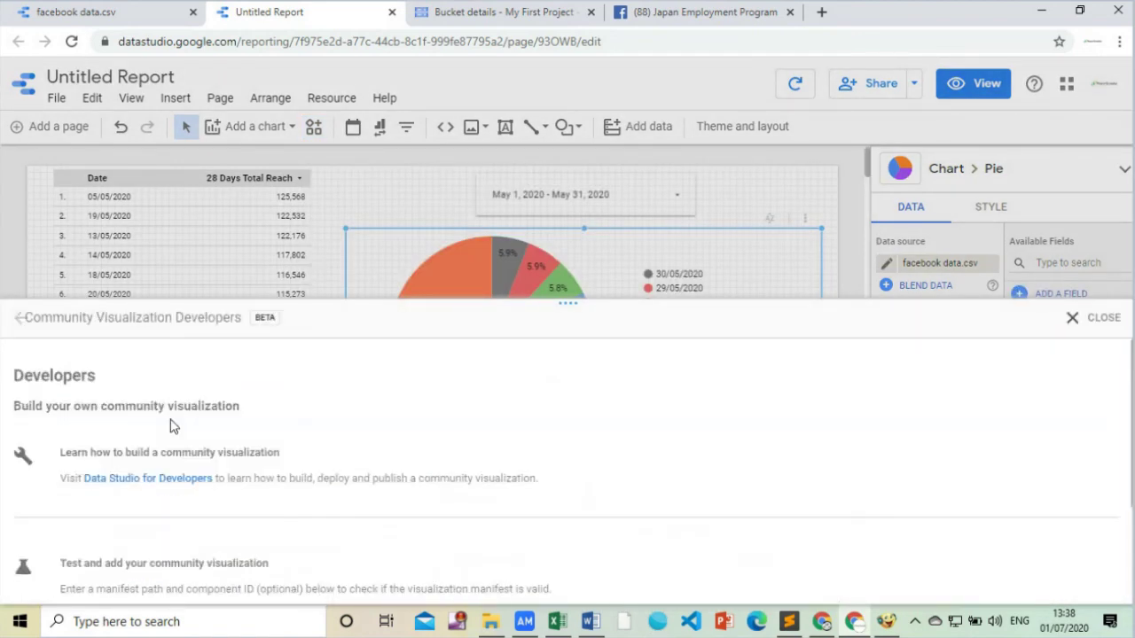
scroll(359, 355, down, 1)
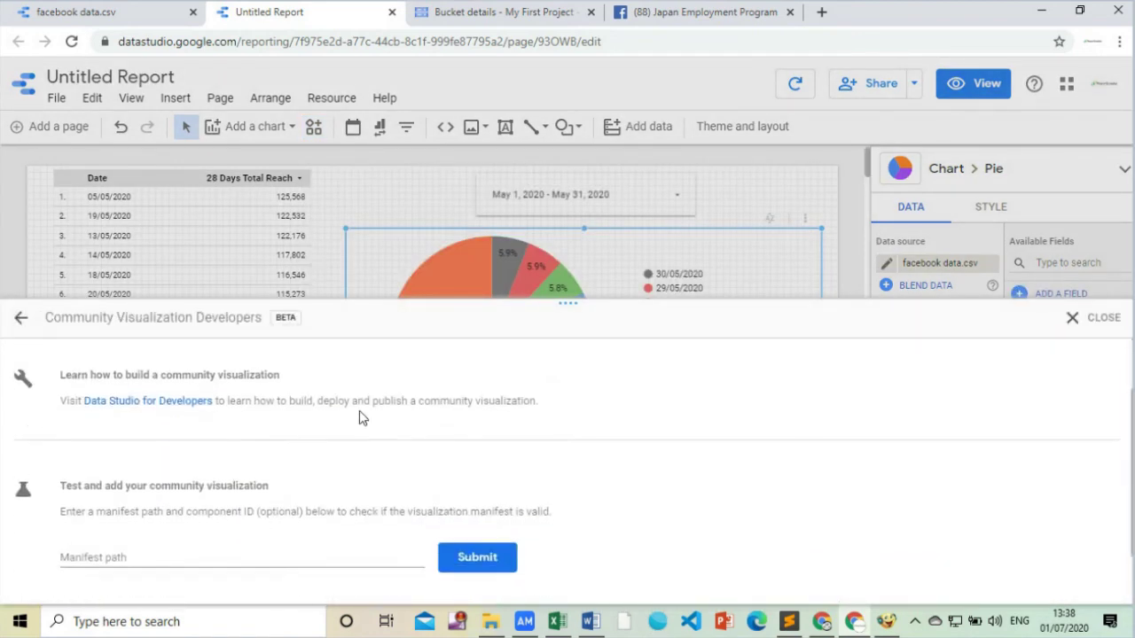
click(148, 552)
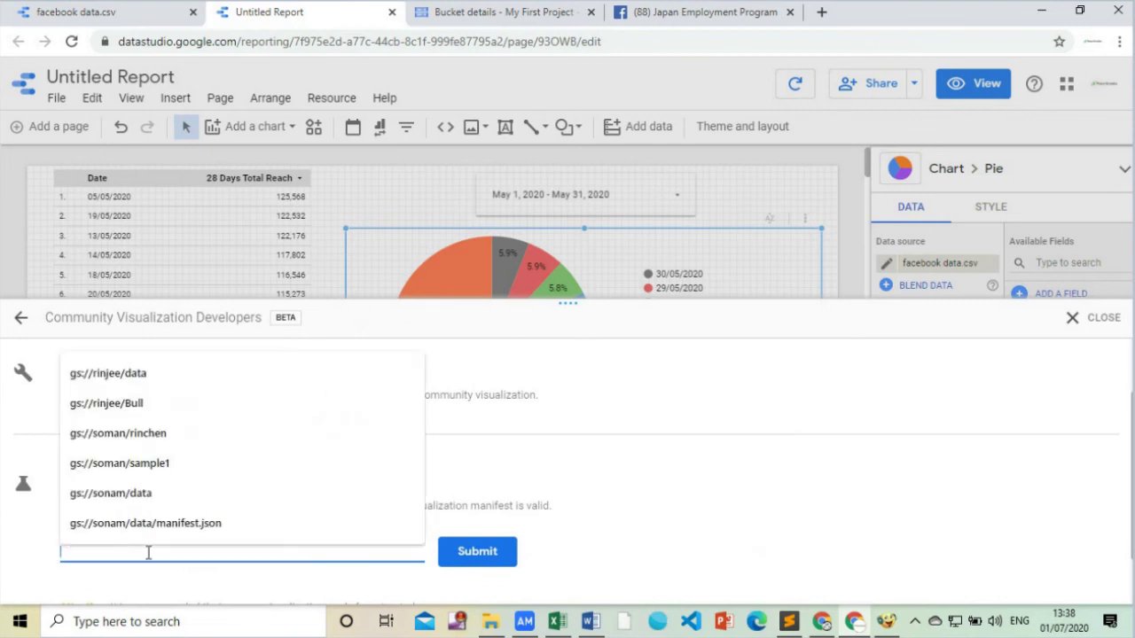
click(118, 373)
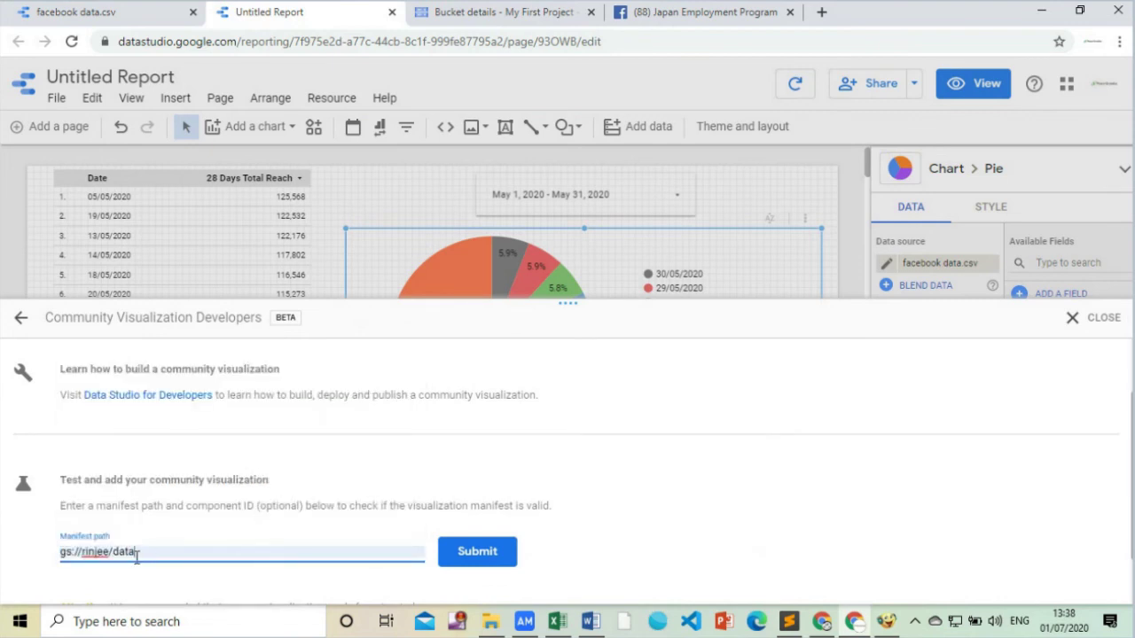
key(ctrl+a)
click(510, 11)
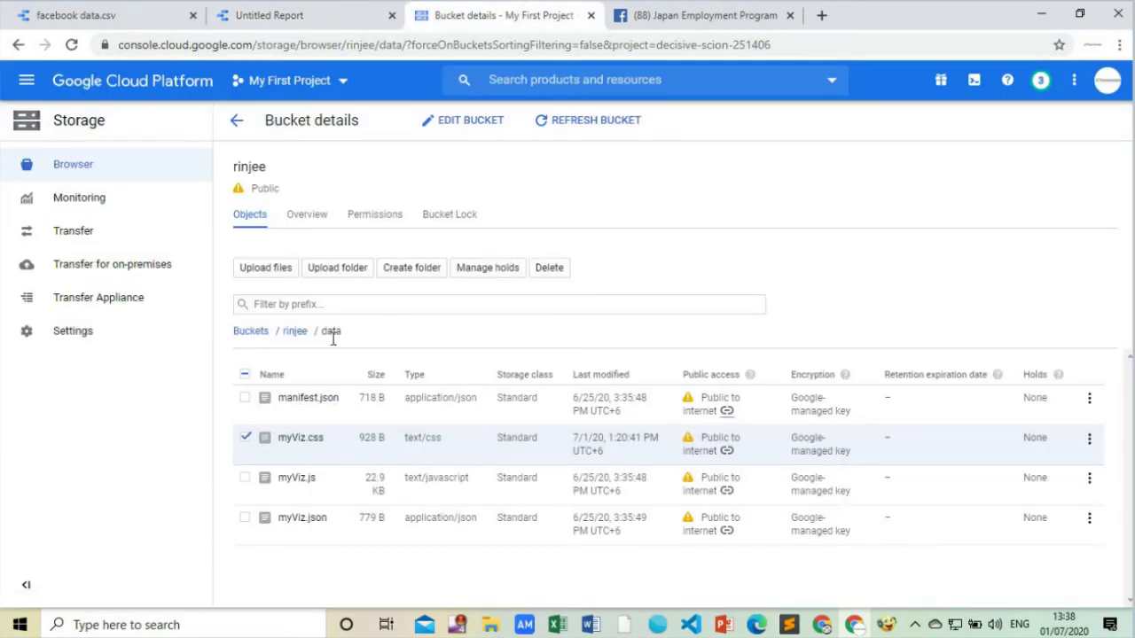
click(246, 440)
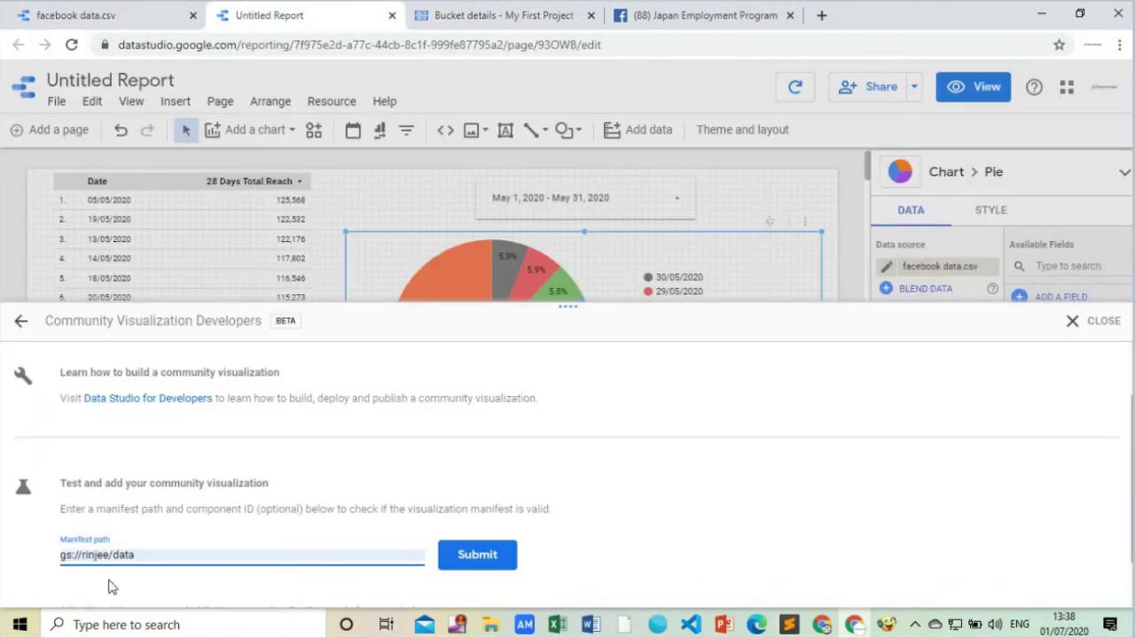
- Load the manifest path and place the myViz community chart on the report
click(488, 564)
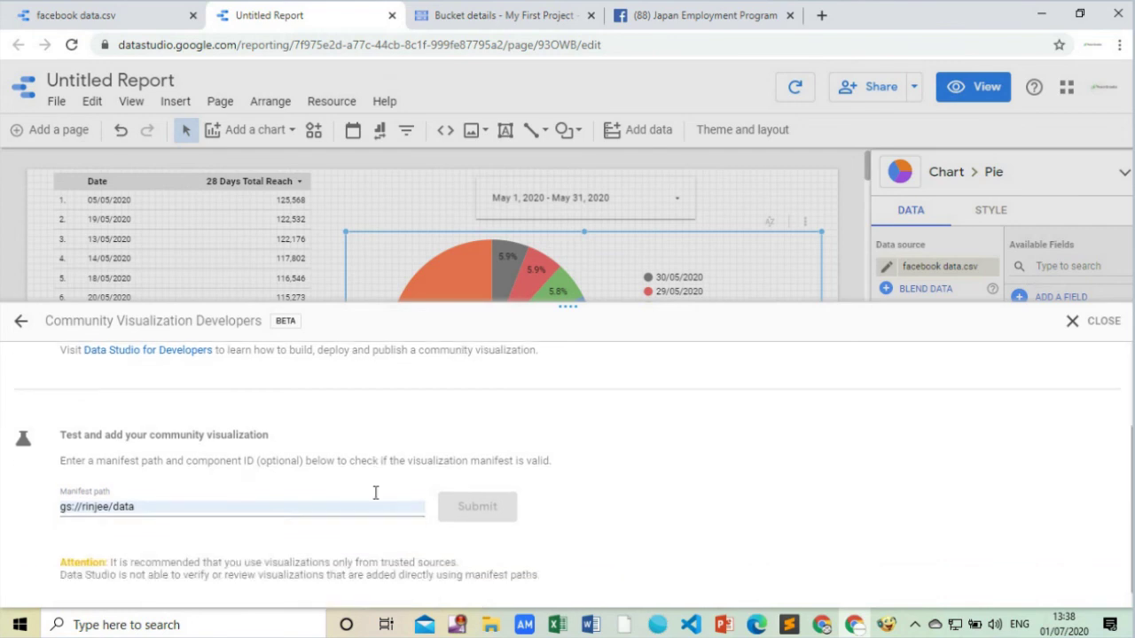
scroll(271, 568, down, 2)
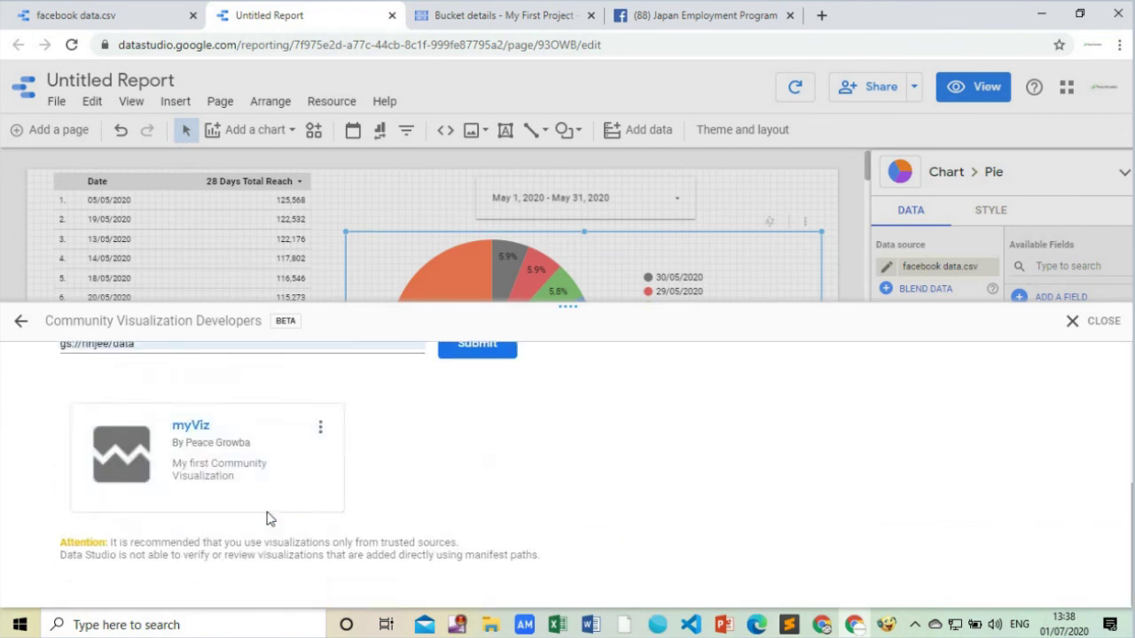
click(229, 440)
click(470, 511)
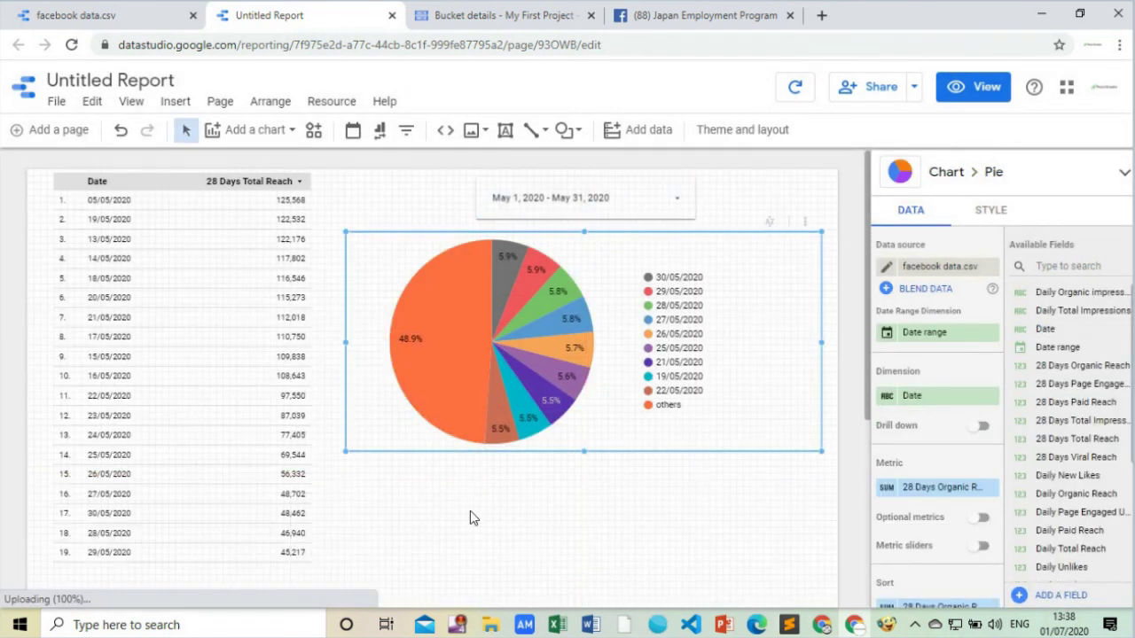
- Move the myViz line chart under the pie chart, then widen it and make it taller
scroll(446, 479, down, 2)
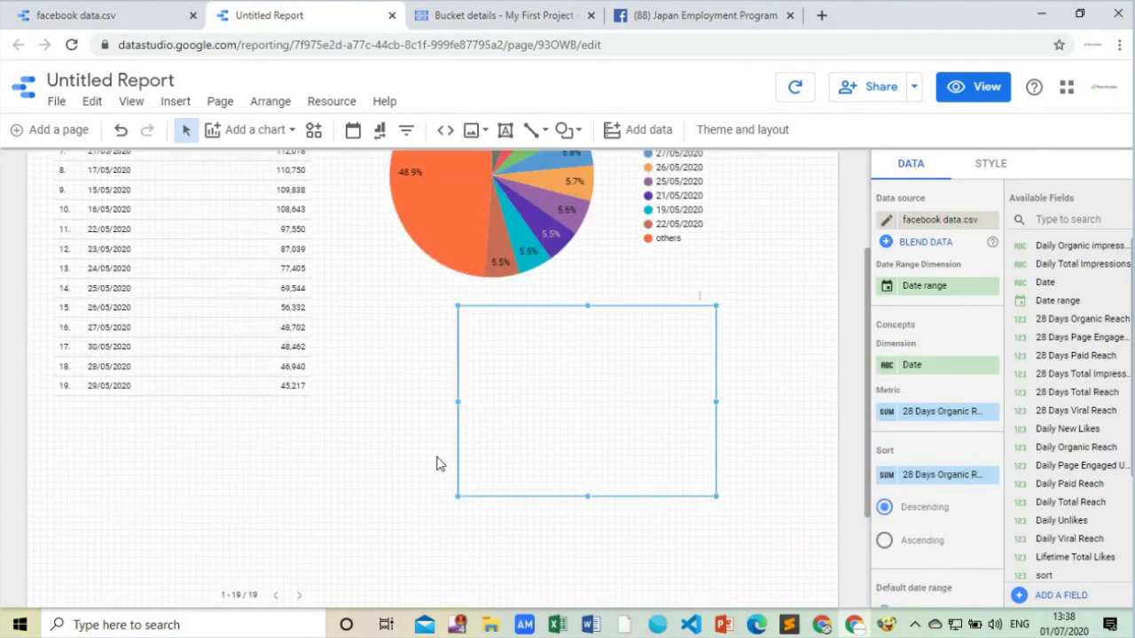
click(229, 369)
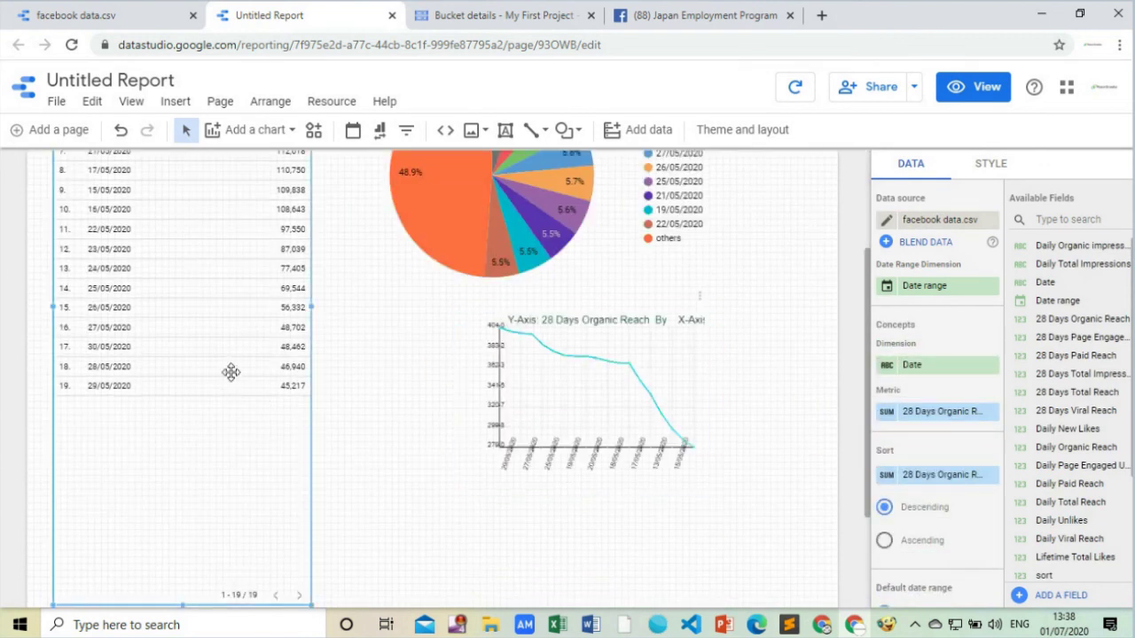
click(547, 408)
drag(583, 400, 520, 399)
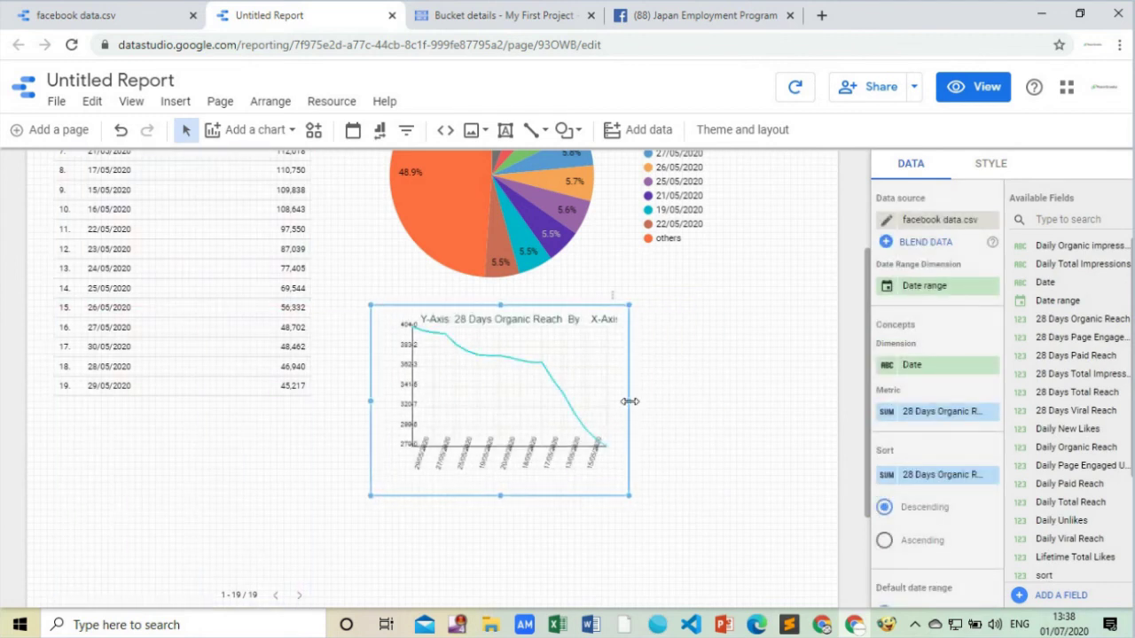
drag(628, 401, 786, 419)
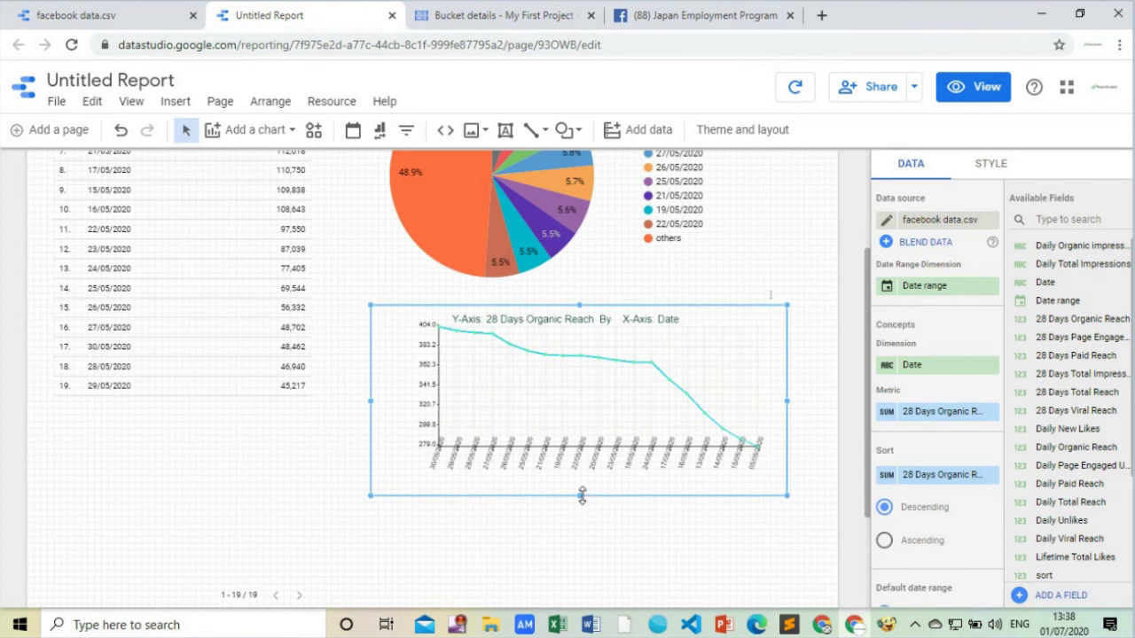
drag(582, 494, 580, 550)
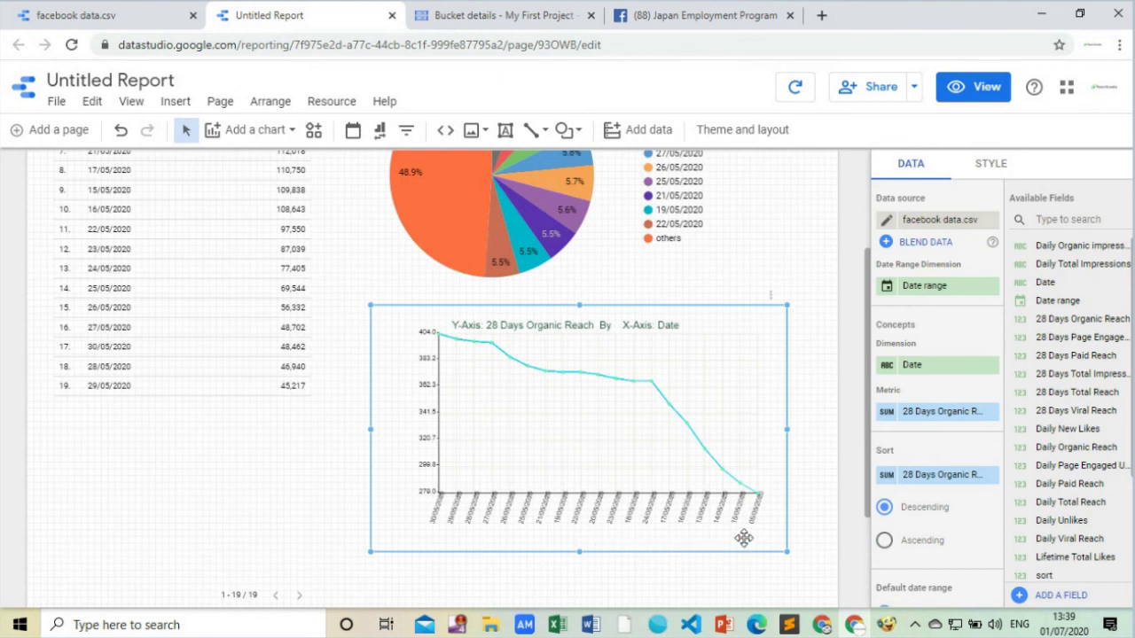
- Sort the line chart ascending by the 'sort' field
click(947, 488)
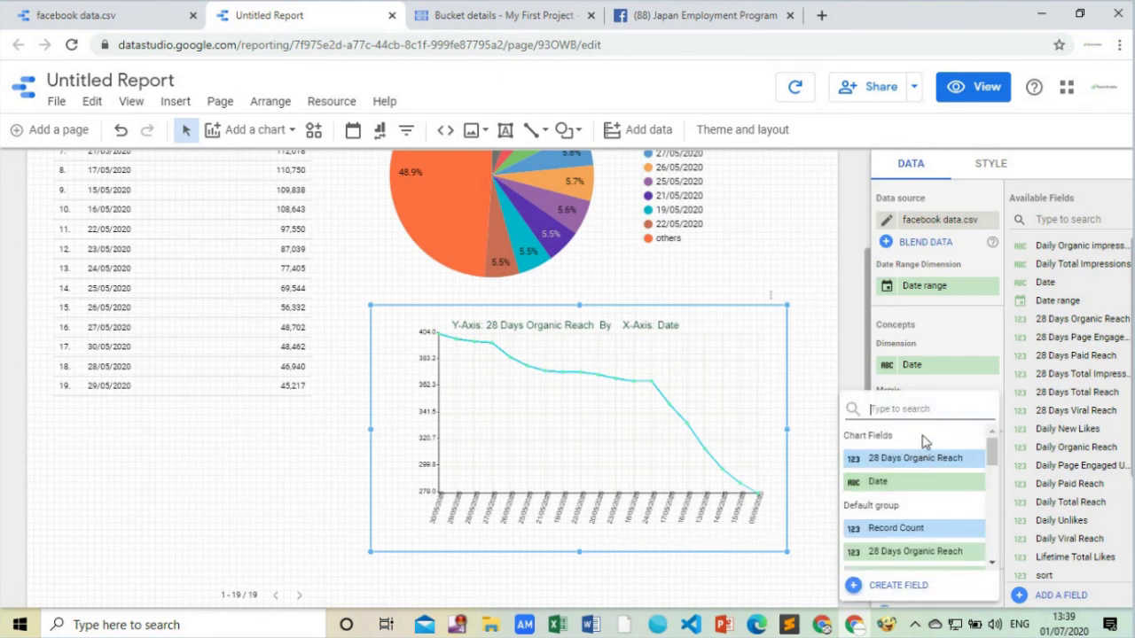
text(sort)
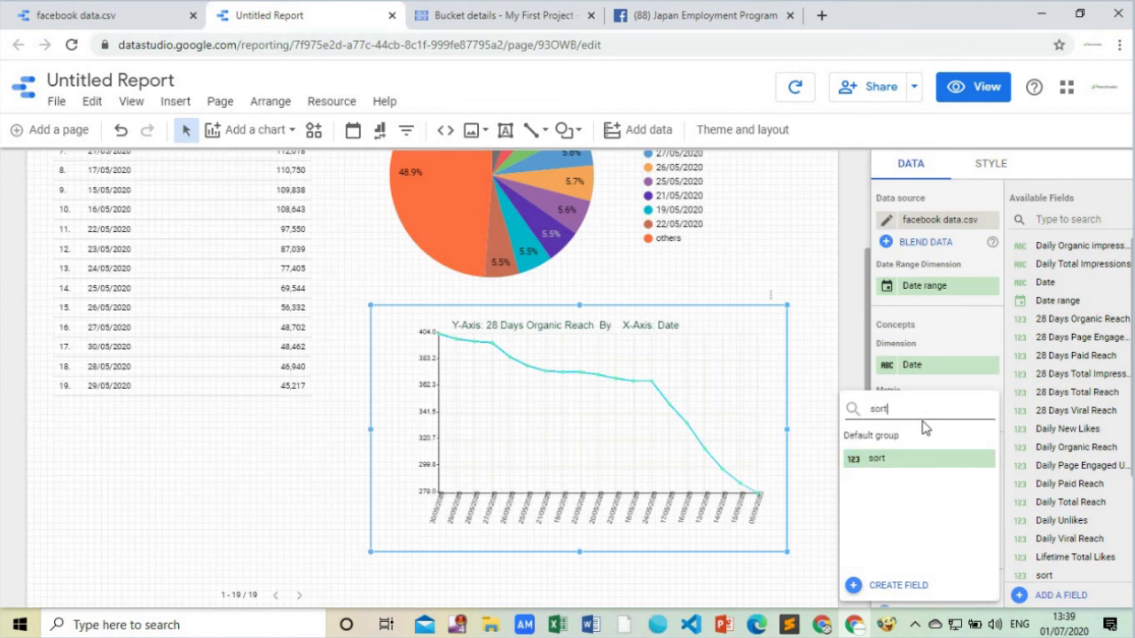
click(897, 461)
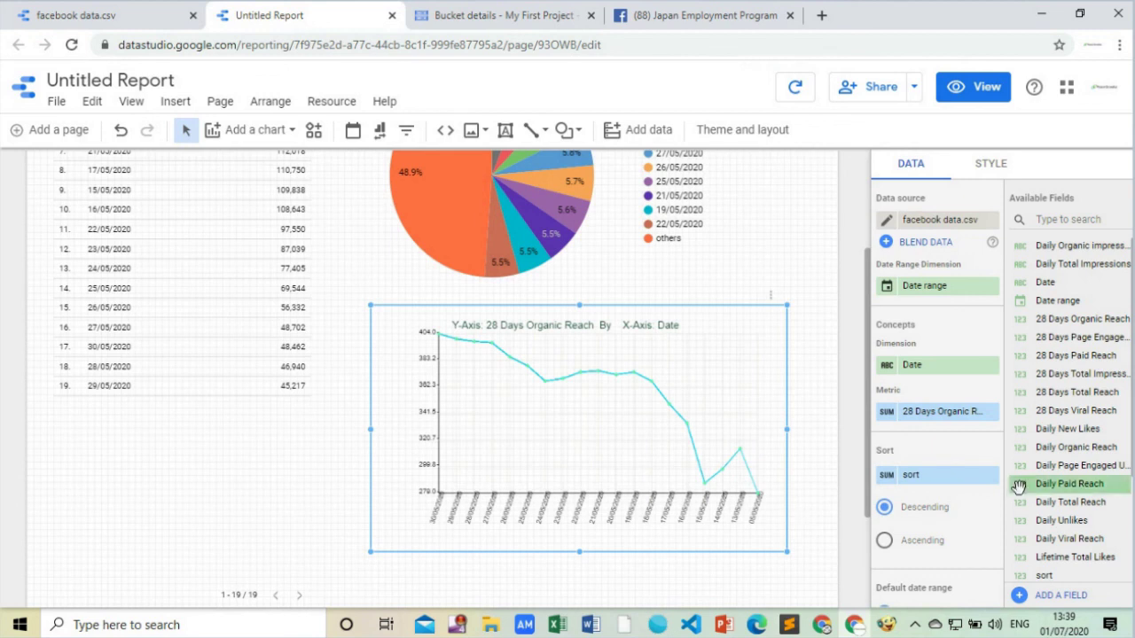
click(885, 543)
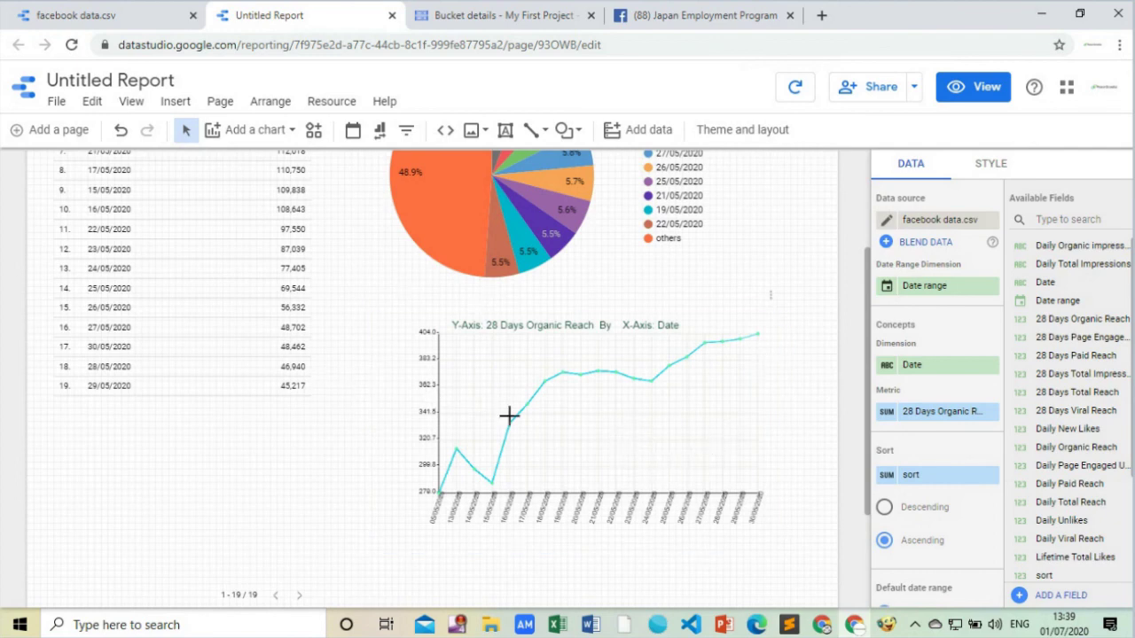
scroll(653, 431, up, 2)
click(585, 406)
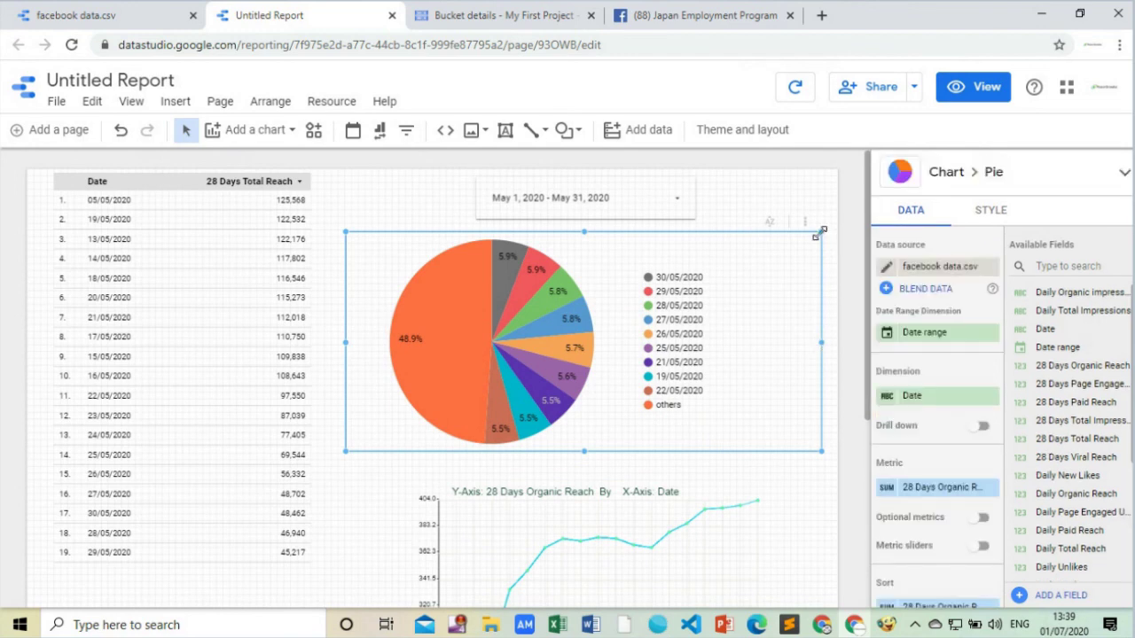
- Shrink the pie chart from its corner, then resize the line chart and position it at its right
drag(821, 232, 540, 248)
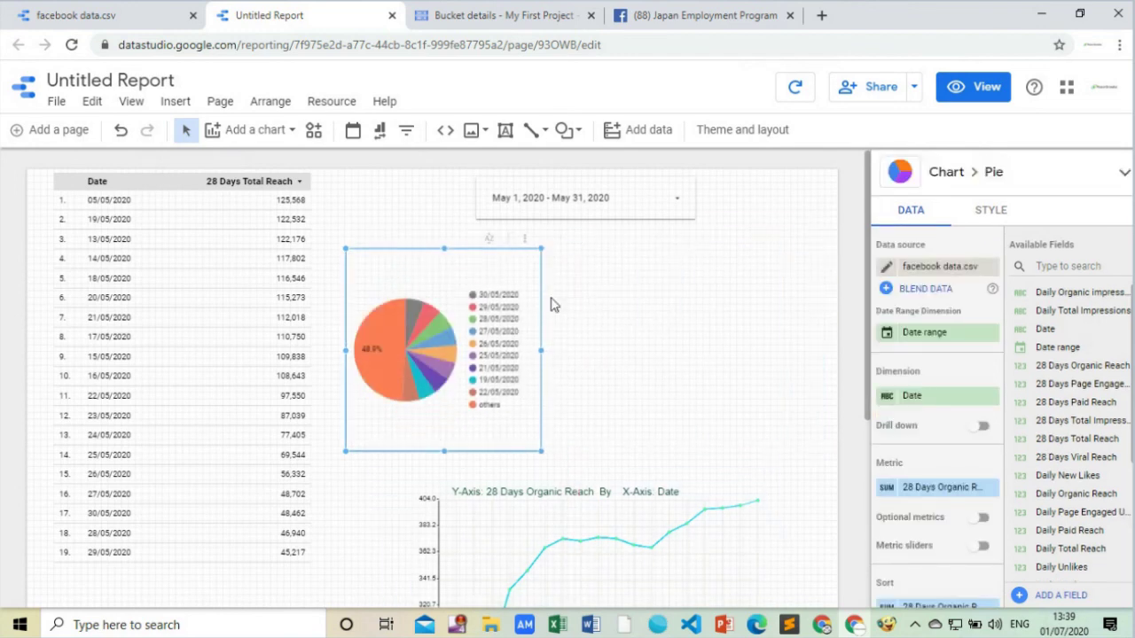
drag(514, 581, 593, 352)
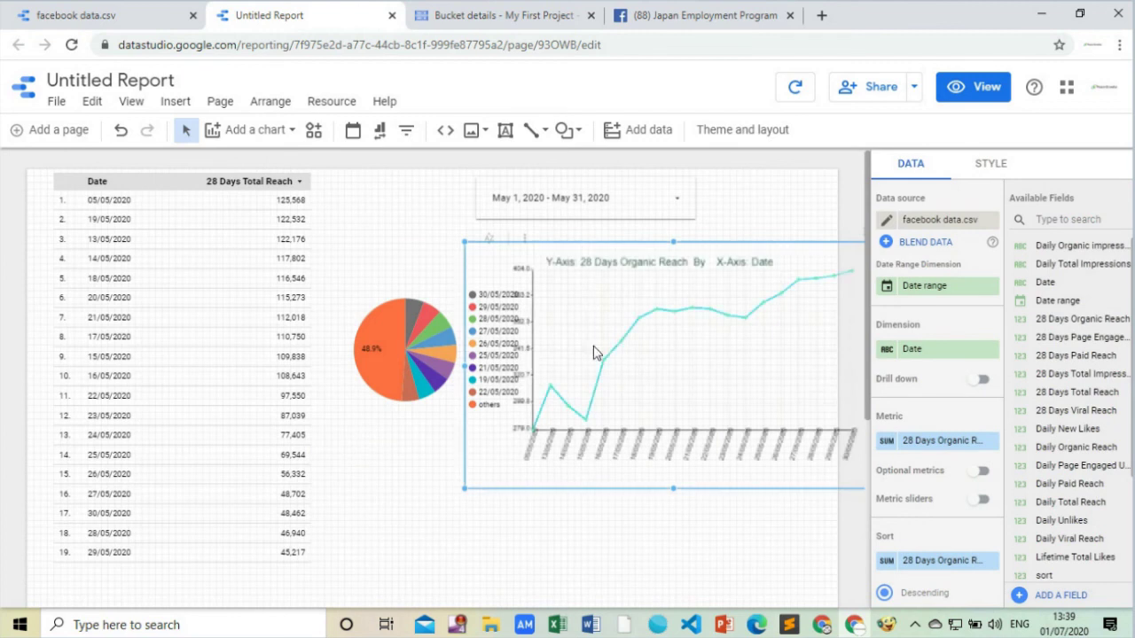
drag(467, 239, 680, 323)
drag(770, 372, 660, 311)
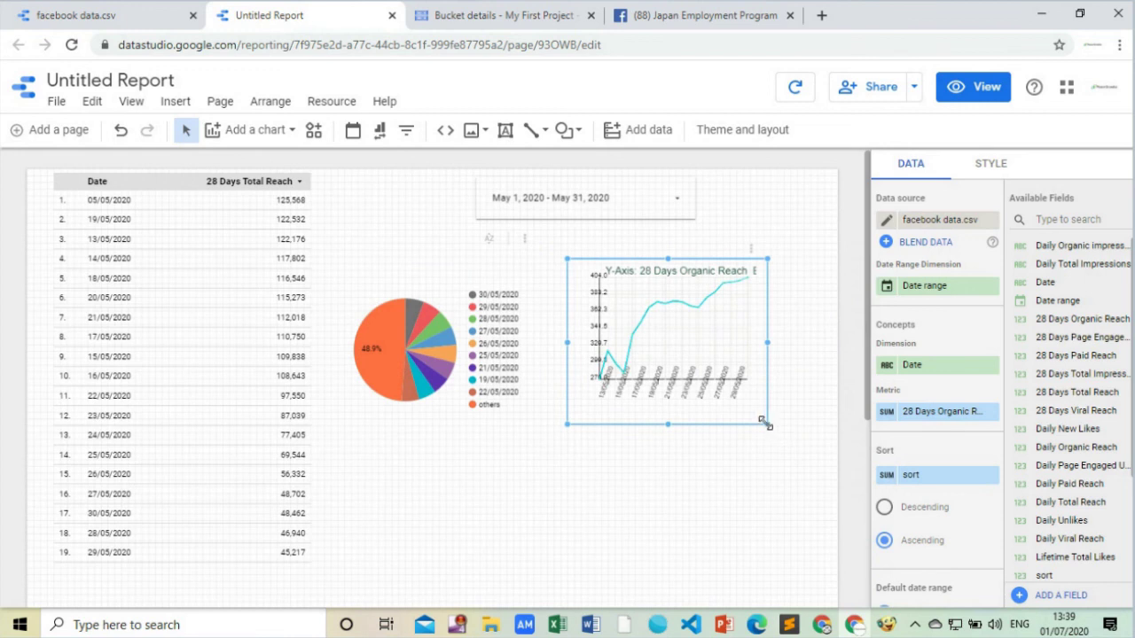
drag(767, 424, 825, 433)
click(671, 364)
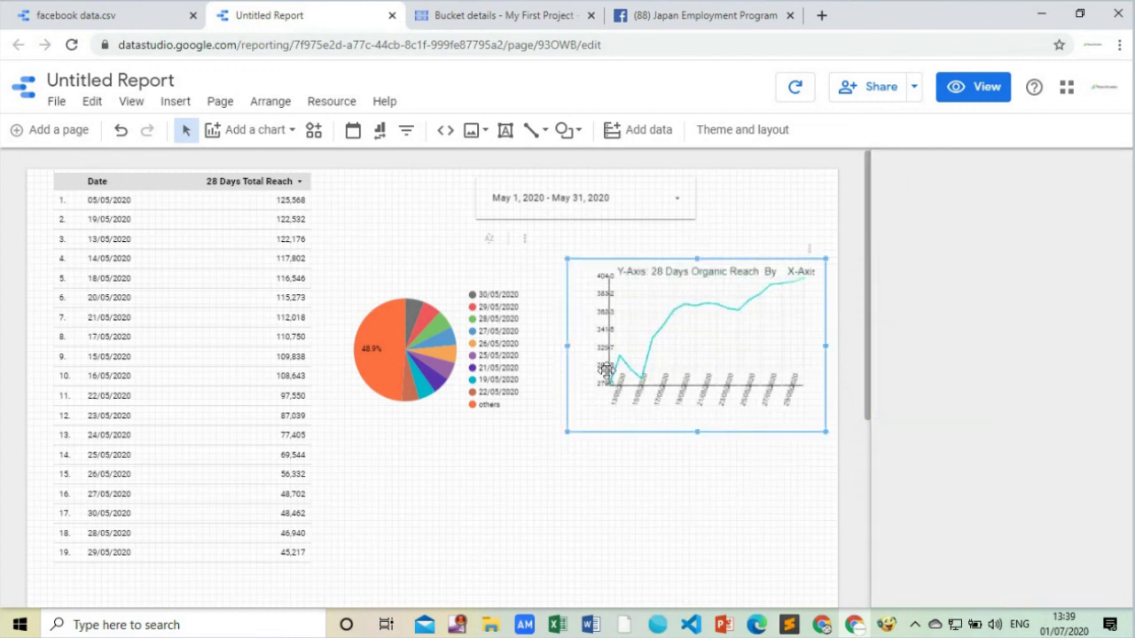
click(498, 339)
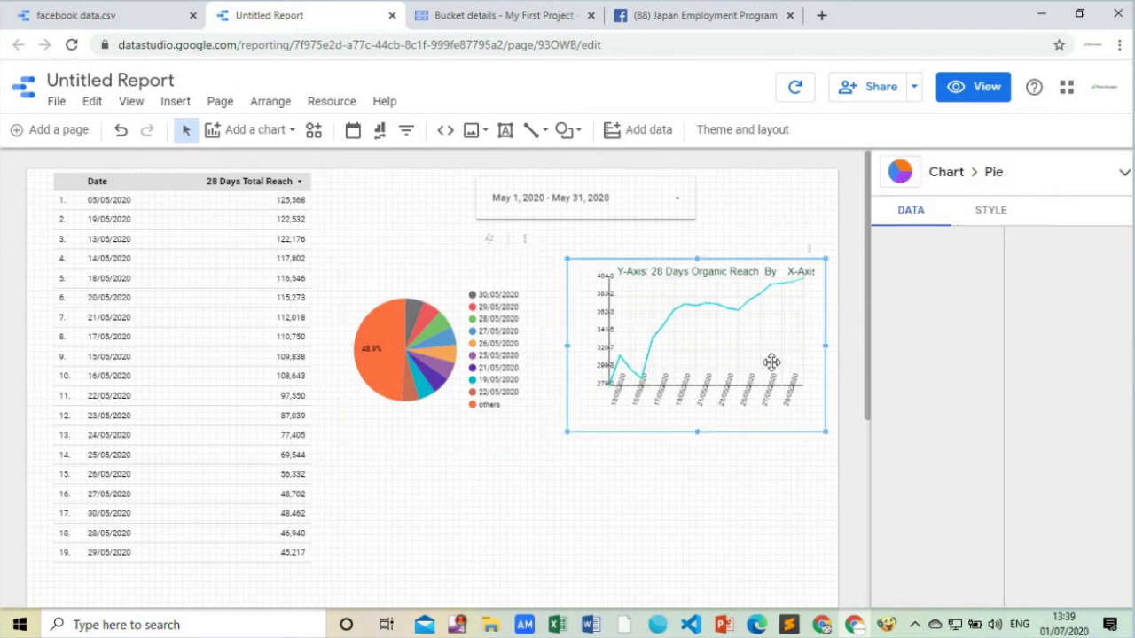
scroll(936, 554, down, 2)
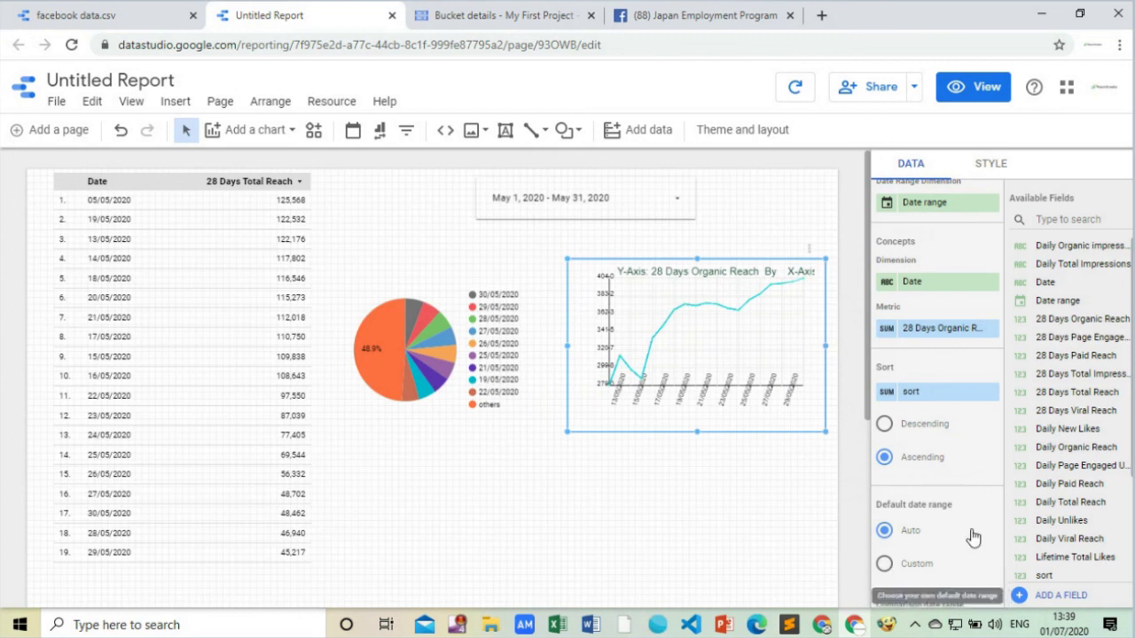
scroll(944, 551, down, 4)
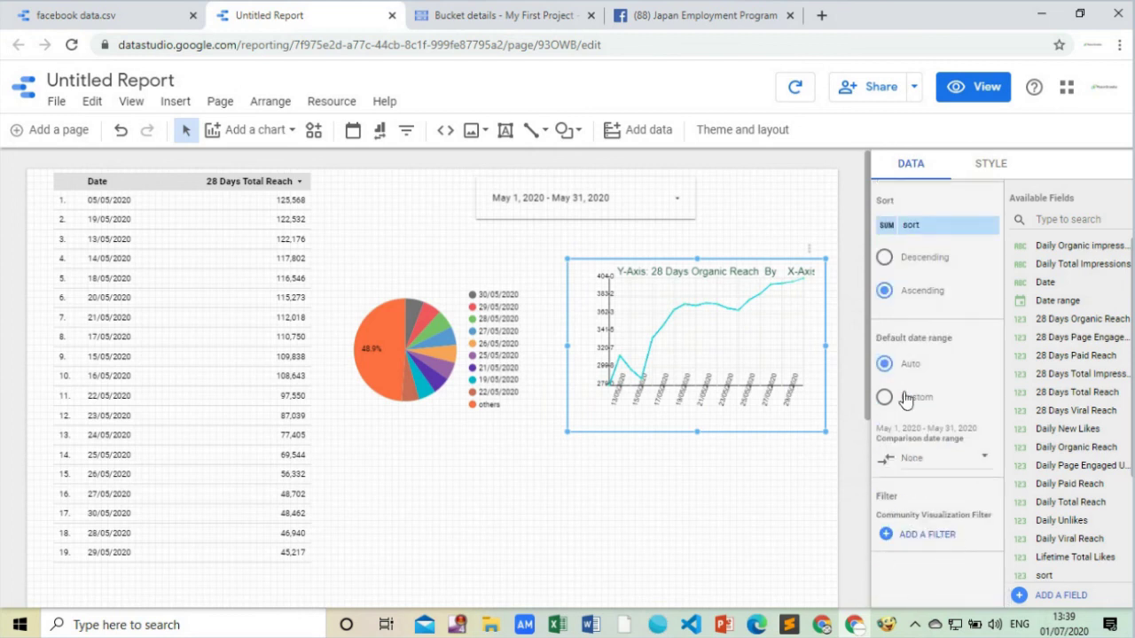
scroll(887, 332, up, 2)
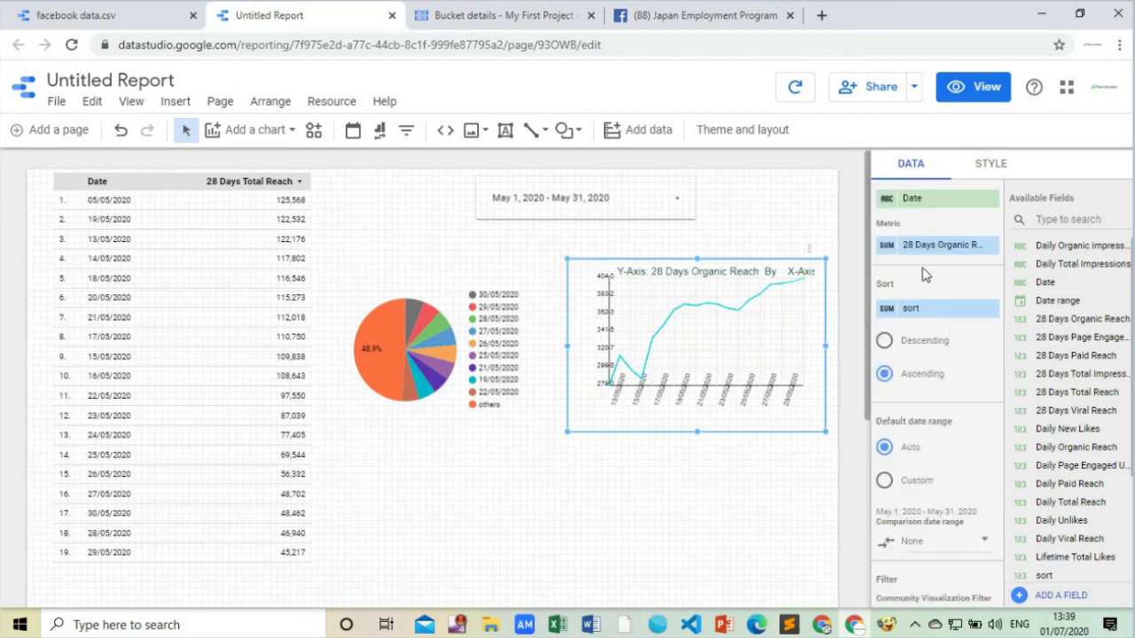